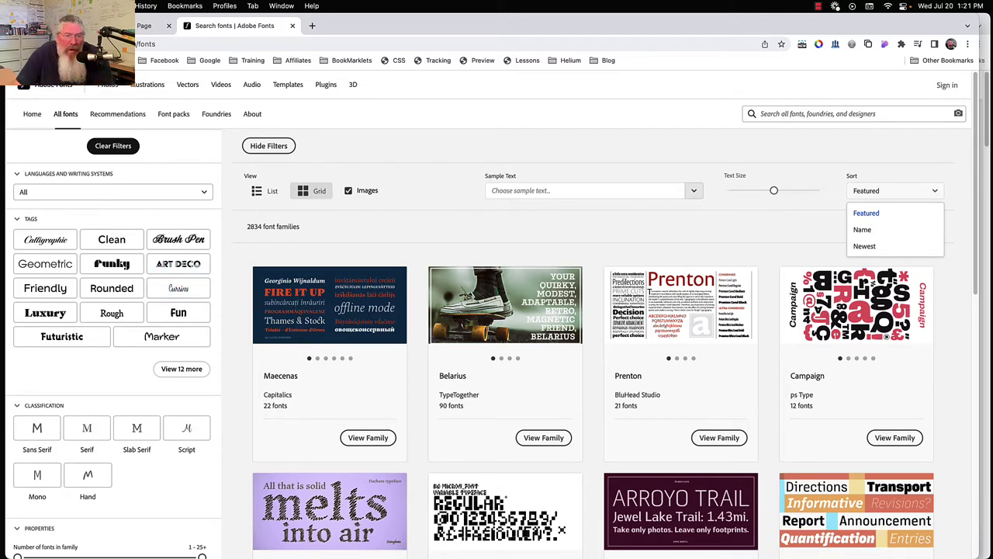
Try the list and no-image views, return to grid with images, and sort families by Name.
left_click(264, 194)
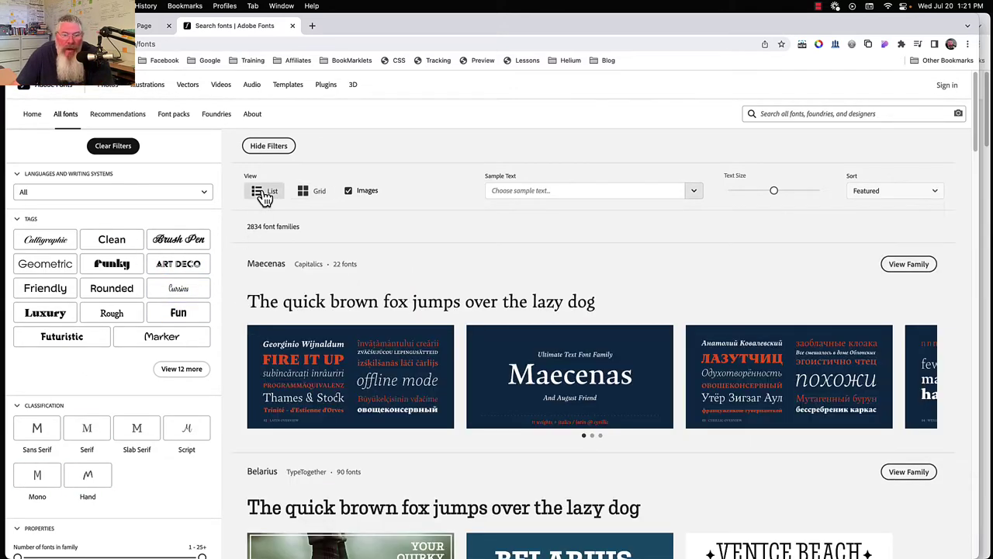
left_click(368, 194)
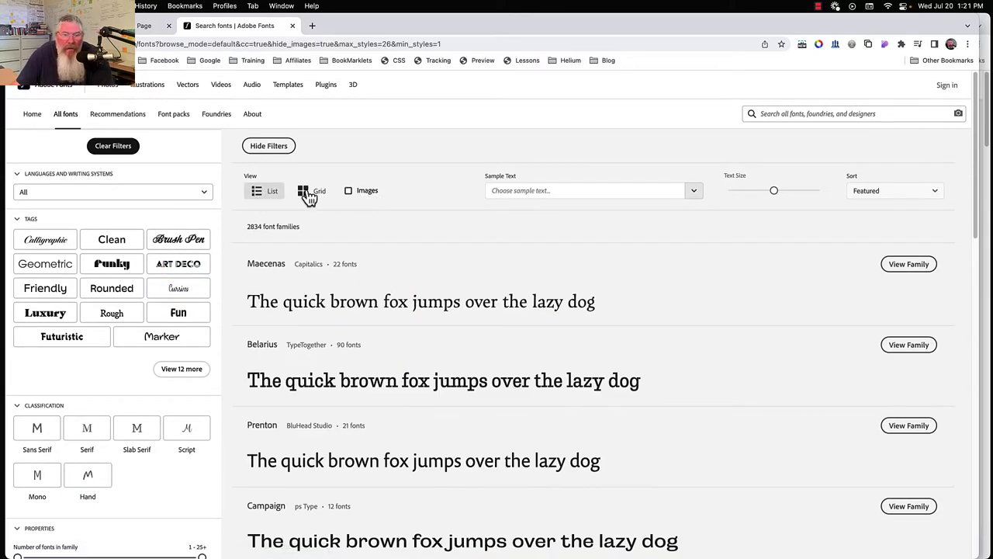
left_click(349, 191)
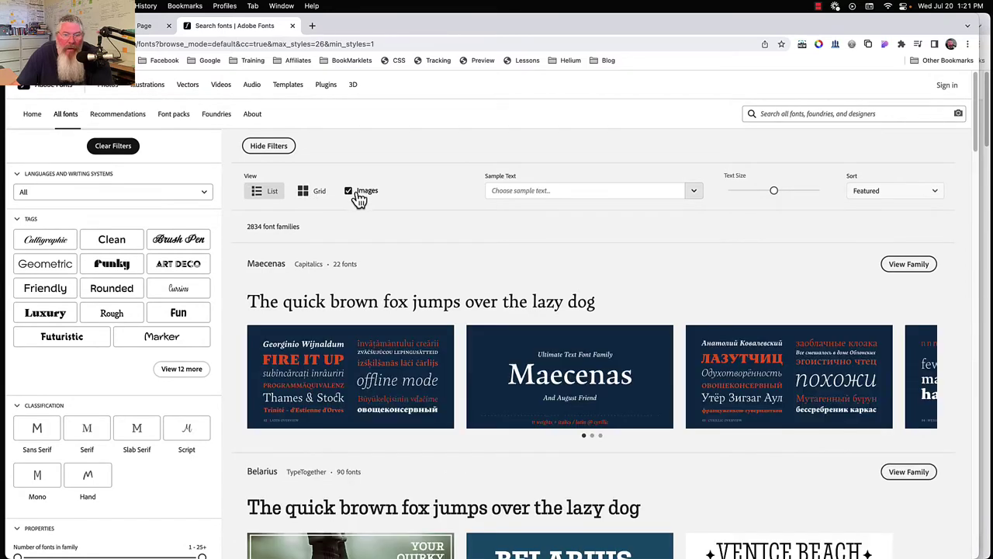
left_click(311, 194)
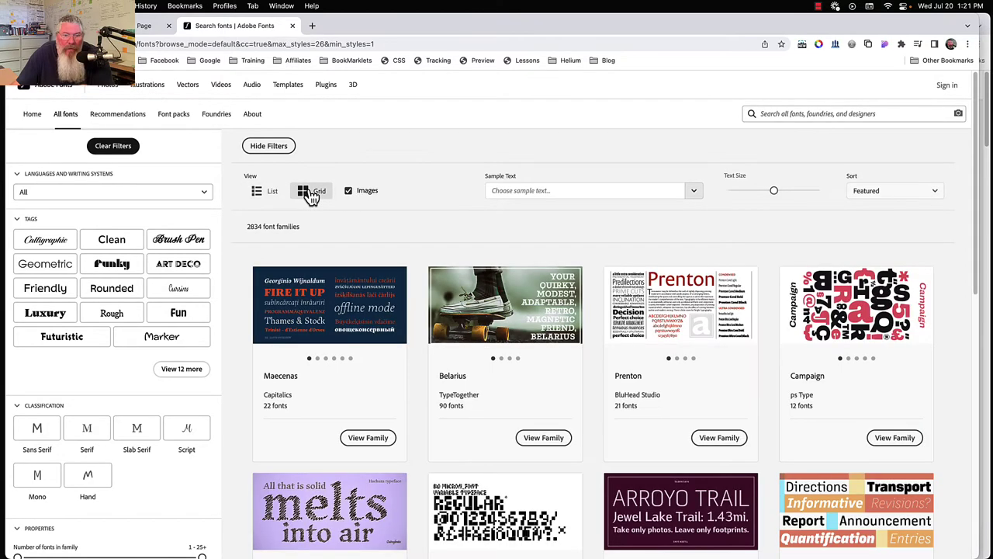
left_click(869, 194)
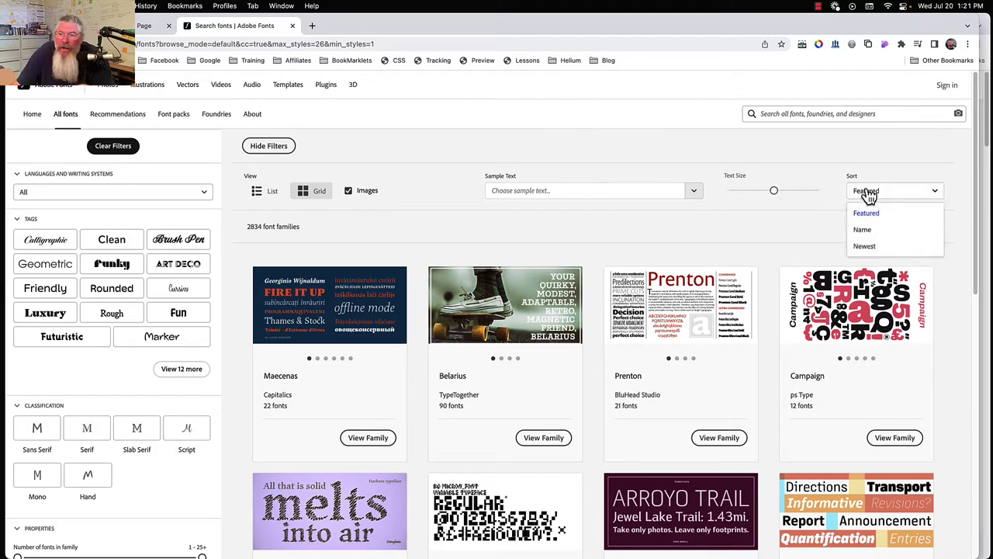
left_click(860, 229)
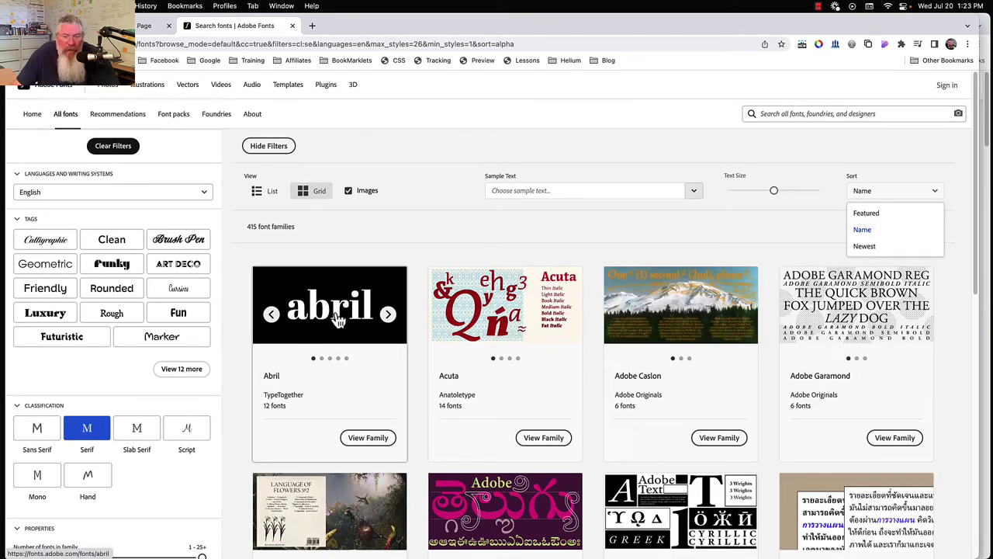
Open the Abril family page and scroll through its styles.
left_click(364, 439)
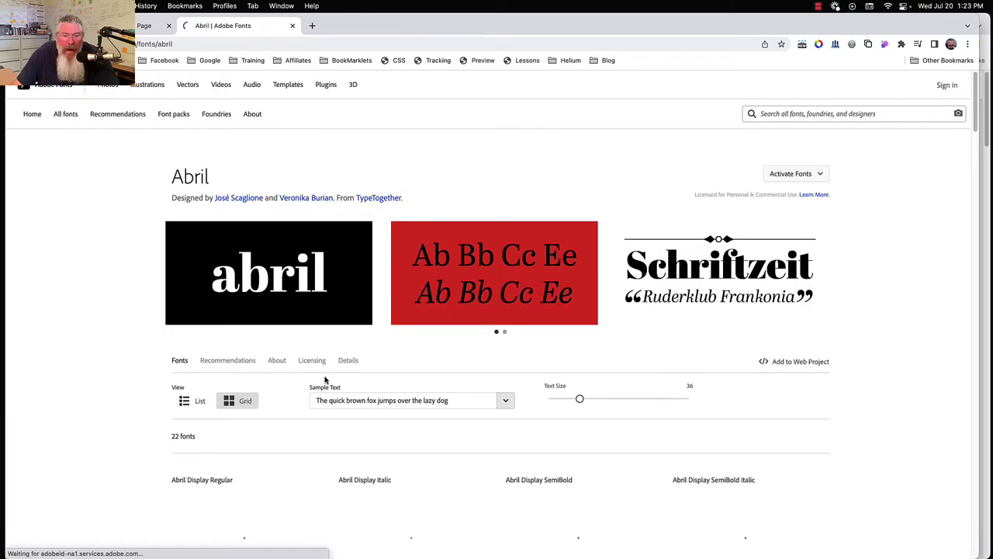
scroll(325, 380, "down", 3)
scroll(324, 378, "down", 3)
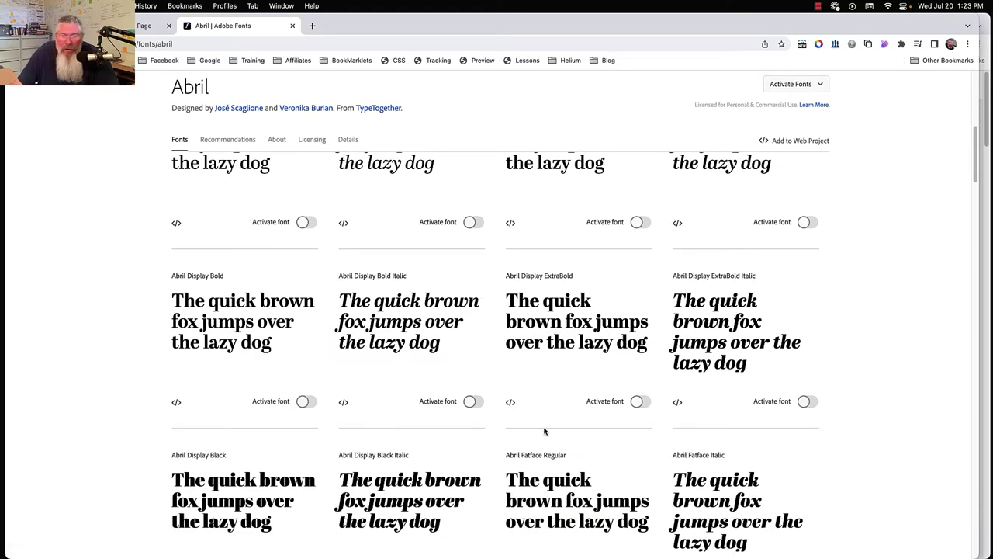
scroll(544, 429, "up", 10)
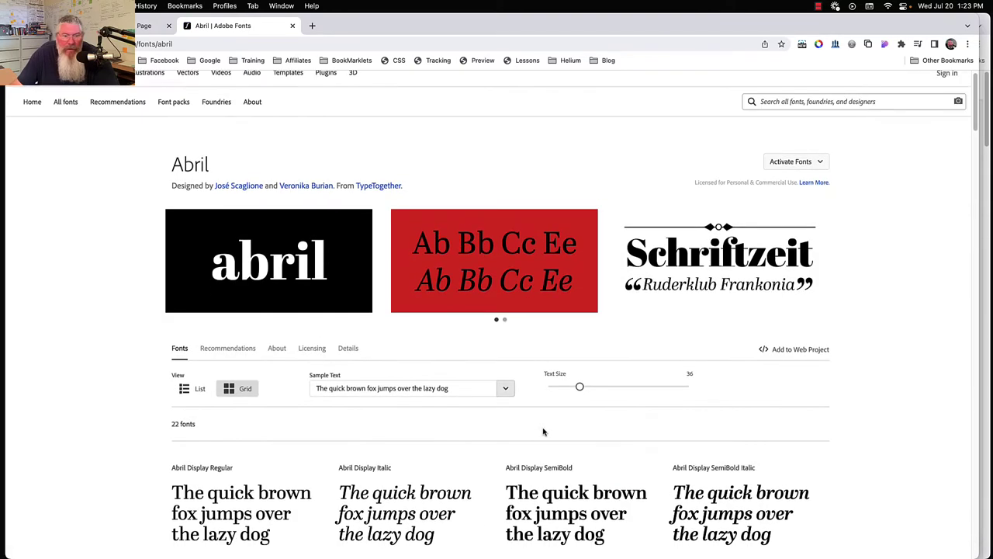
Show the 22 Abril styles as full-width List rows and scroll through their samples.
left_click(188, 389)
scroll(621, 443, "down", 2)
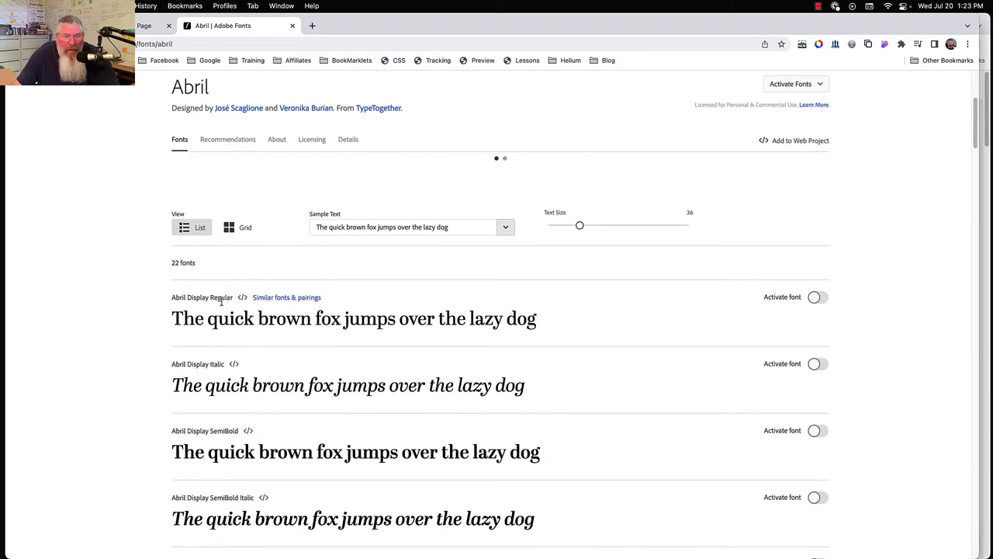
scroll(237, 438, "down", 1)
scroll(239, 439, "down", 9)
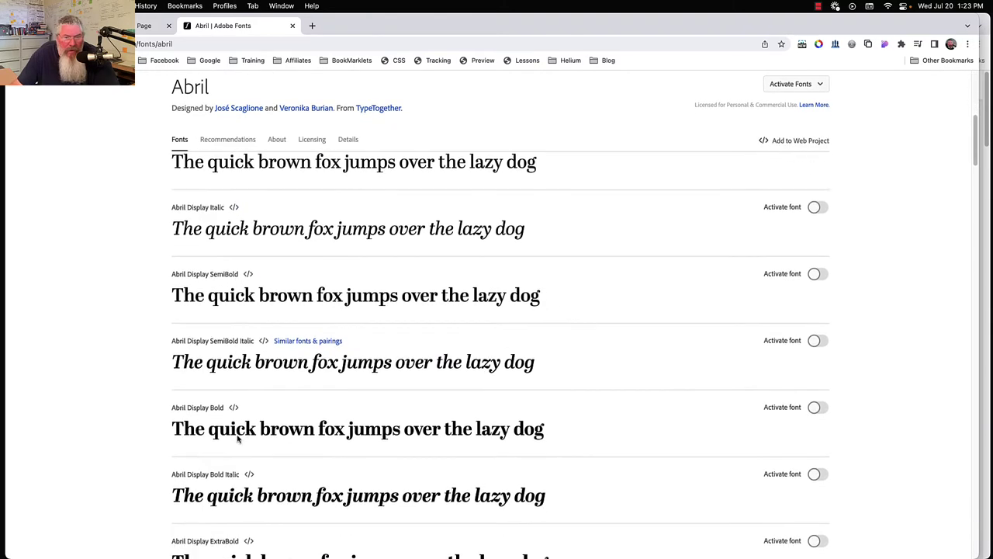
scroll(238, 438, "down", 10)
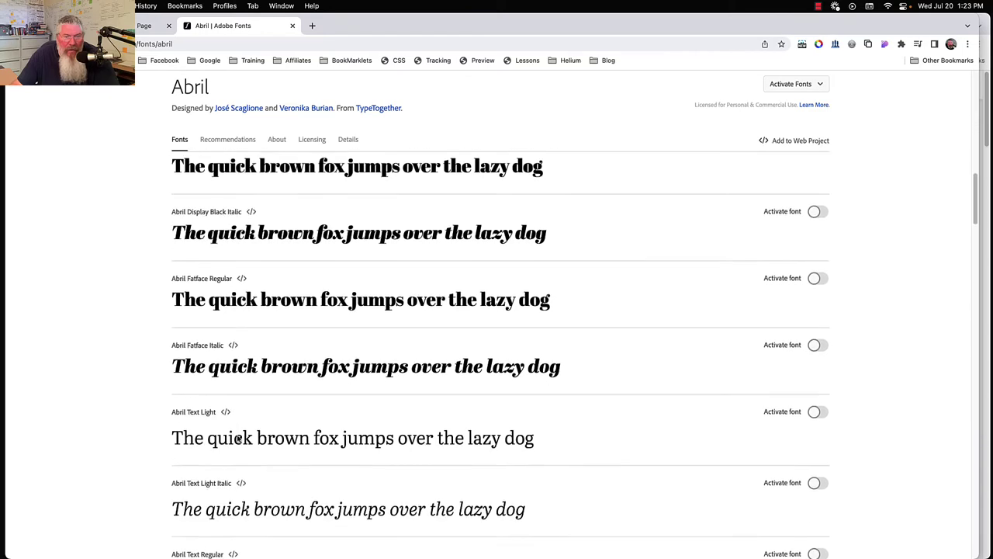
scroll(237, 435, "up", 9)
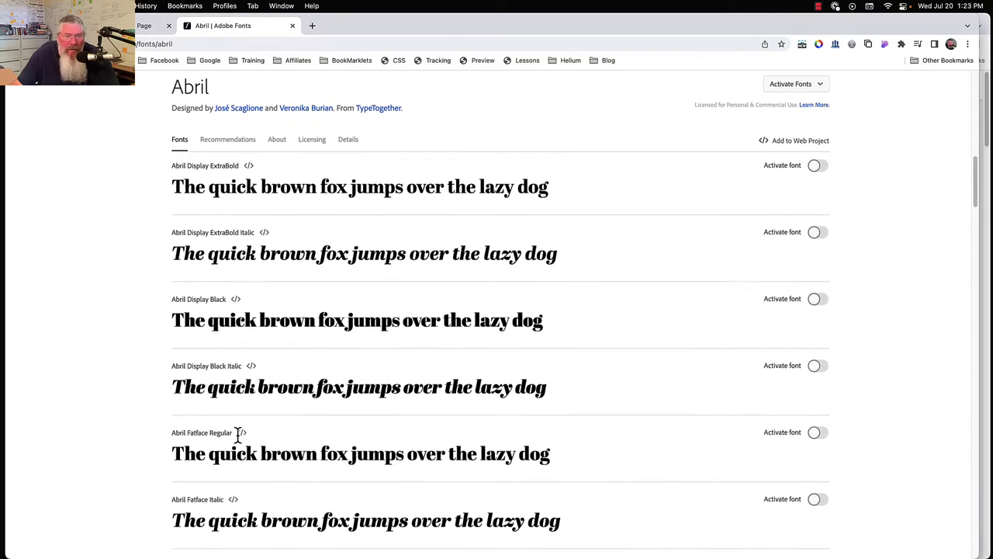
scroll(238, 436, "up", 1)
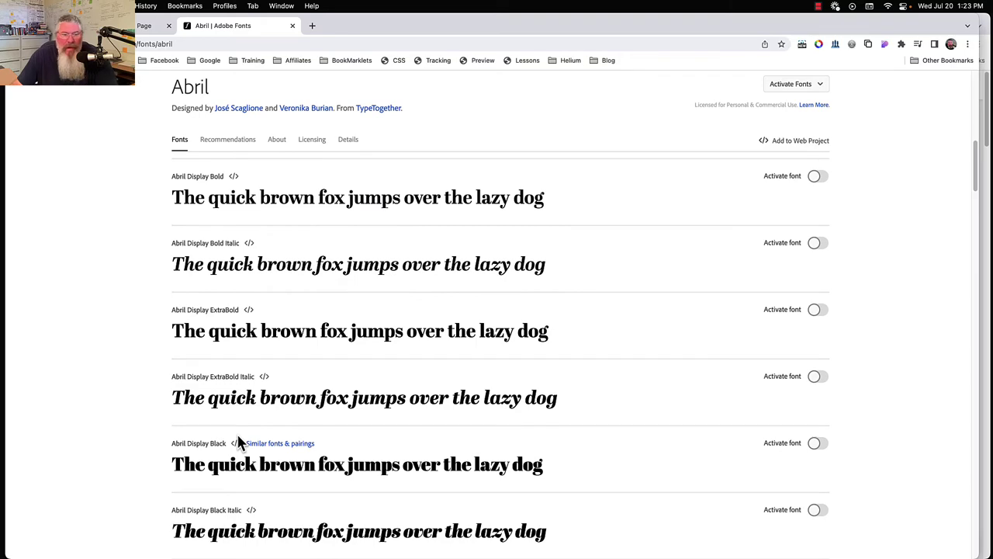
scroll(237, 435, "up", 15)
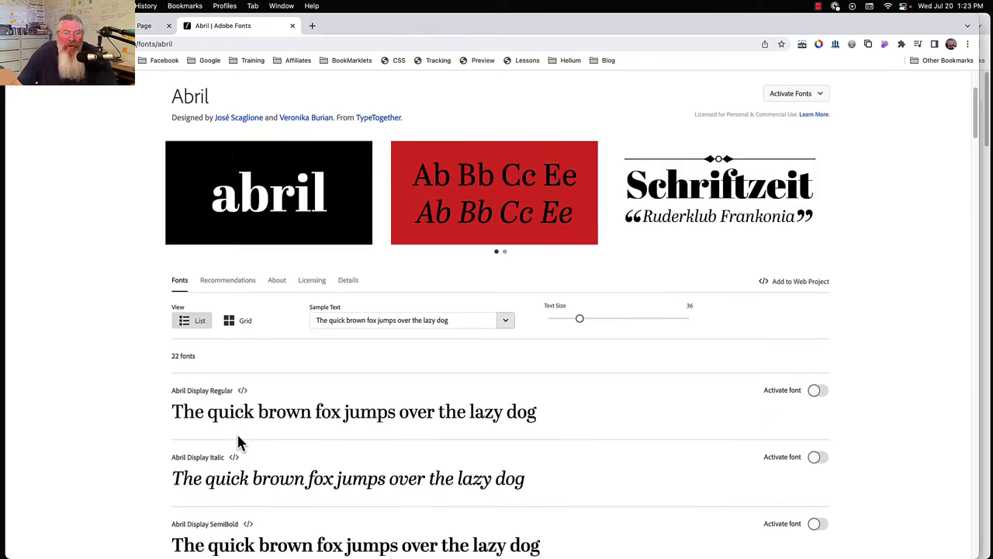
scroll(237, 434, "down", 4)
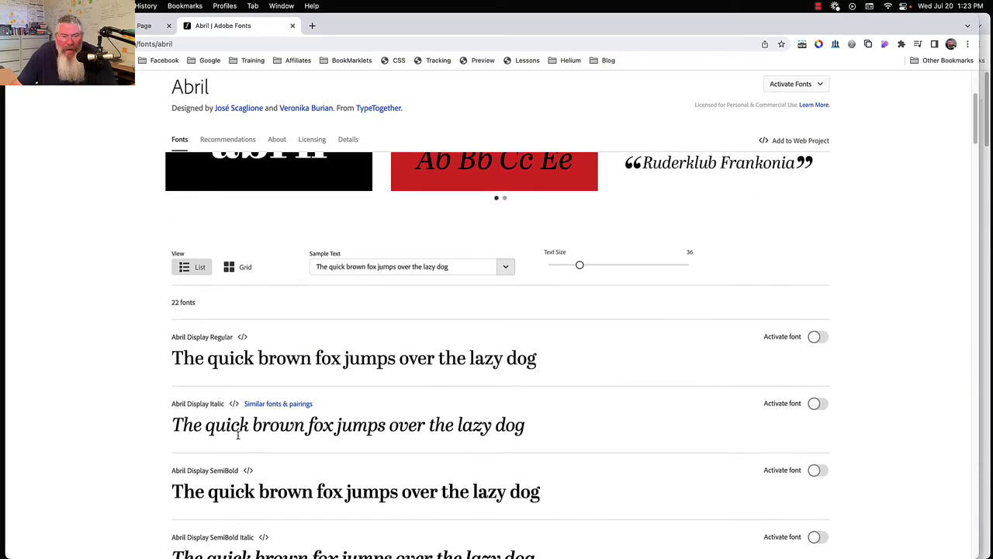
scroll(237, 436, "down", 6)
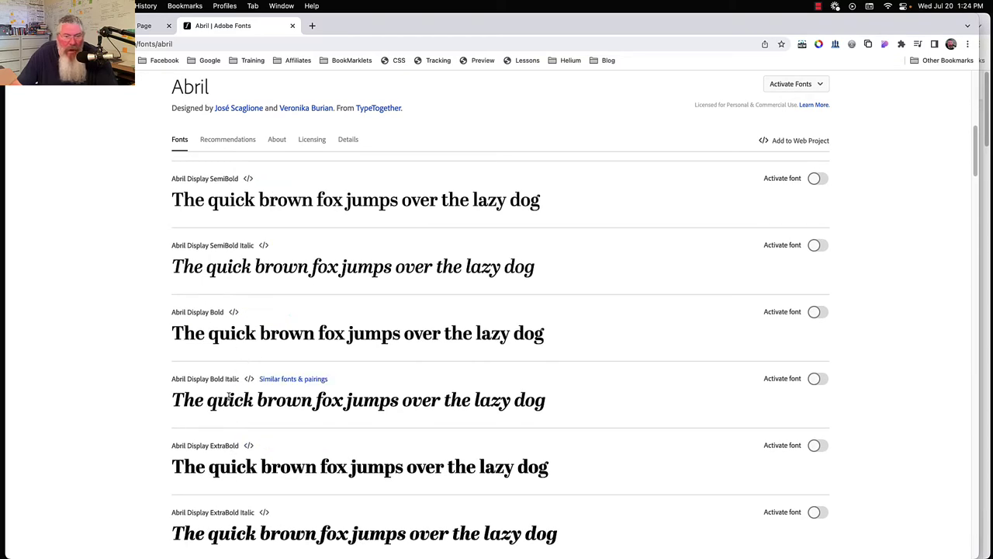
scroll(228, 266, "down", 5)
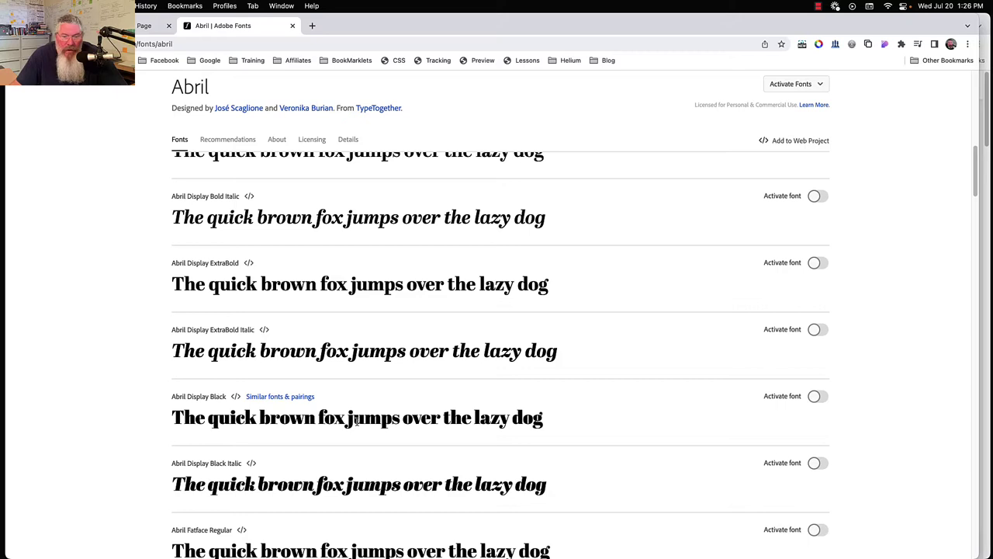
Attempt to activate Abril Display Black, then browse down the style list.
left_click(824, 399)
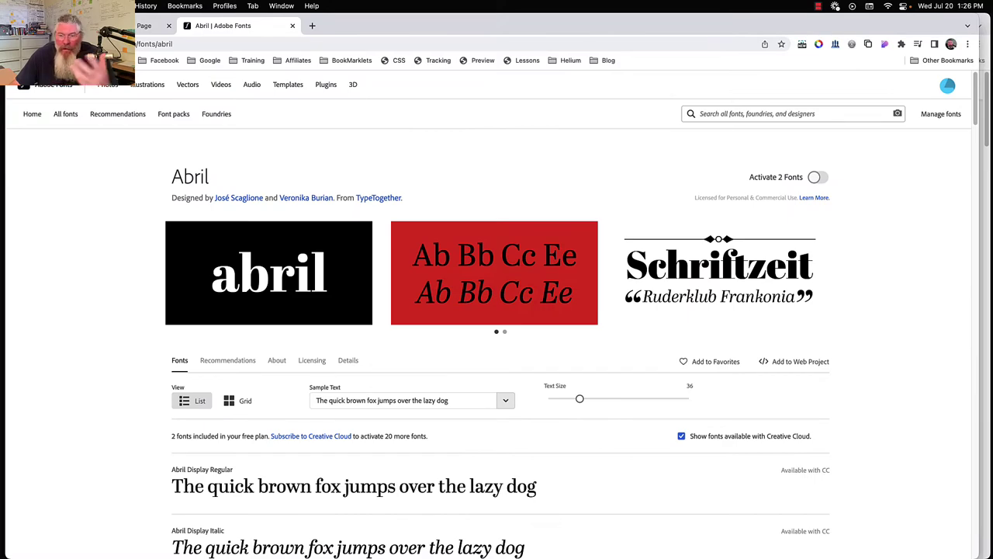
scroll(617, 350, "down", 2)
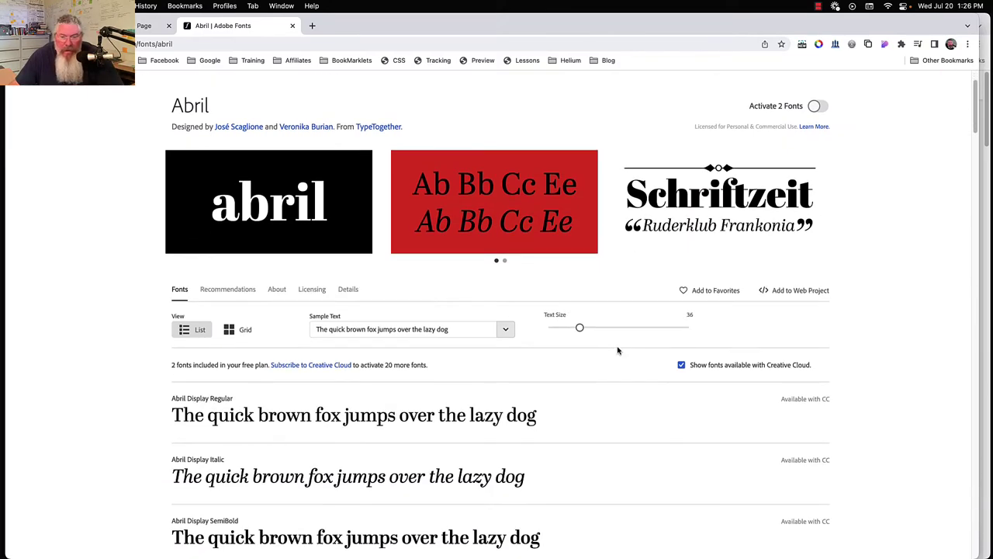
scroll(617, 350, "down", 10)
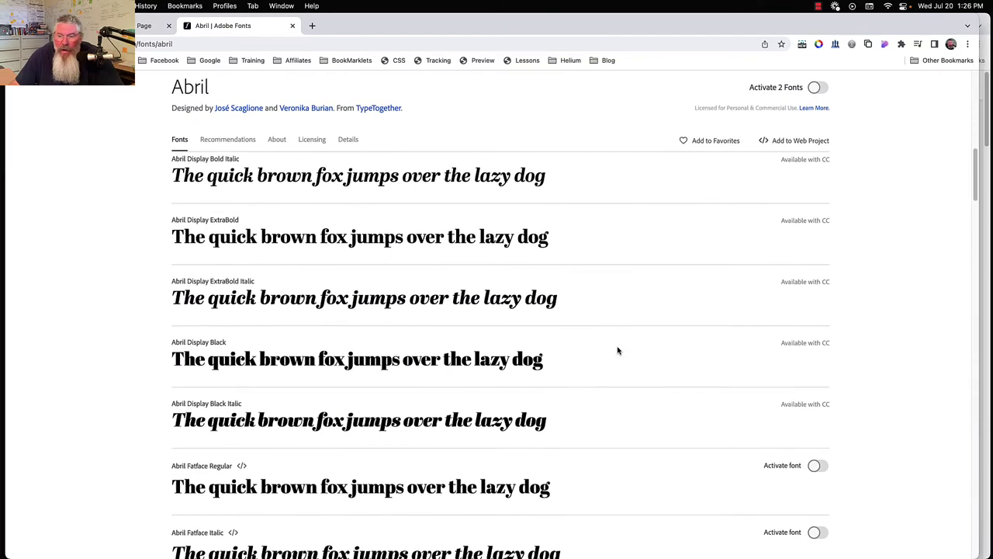
scroll(618, 350, "down", 5)
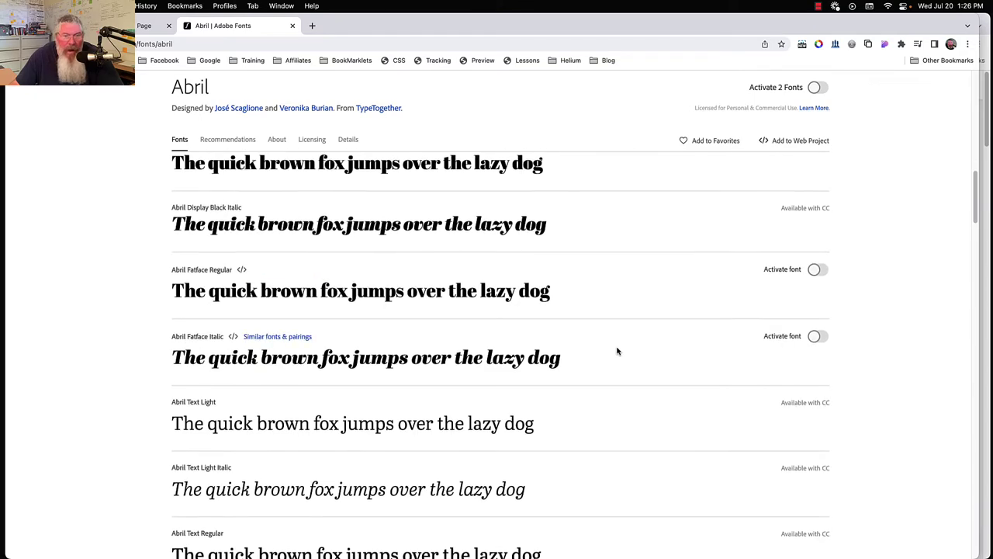
scroll(617, 350, "up", 2)
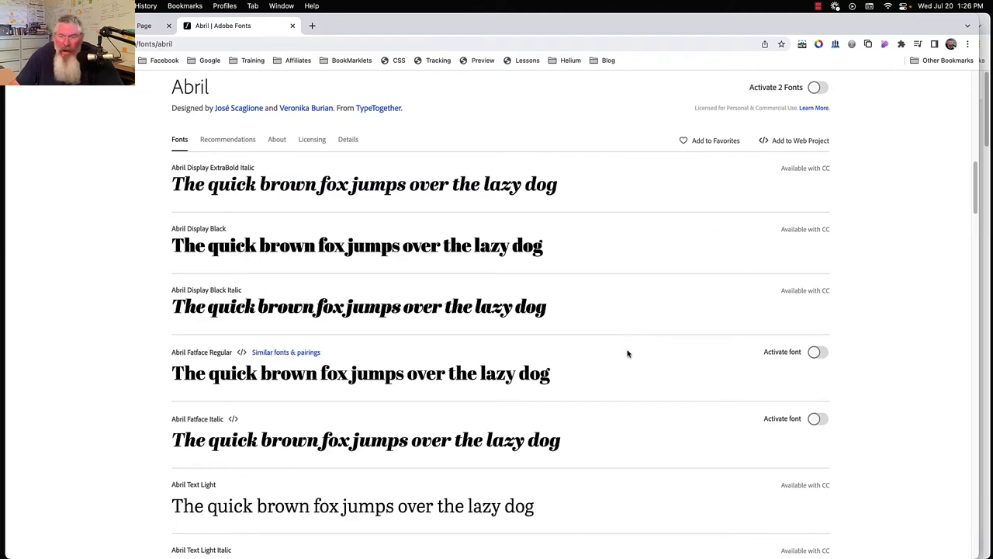
scroll(628, 353, "down", 1)
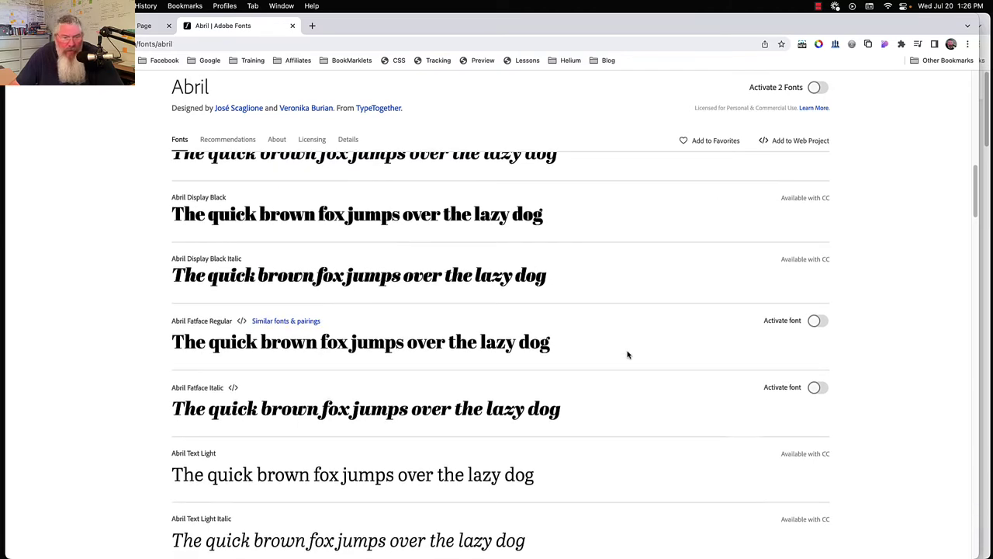
scroll(628, 355, "down", 10)
Activate Abril Fatface Regular and bring up the Add fonts to a Web Project dialog.
scroll(628, 355, "down", 9)
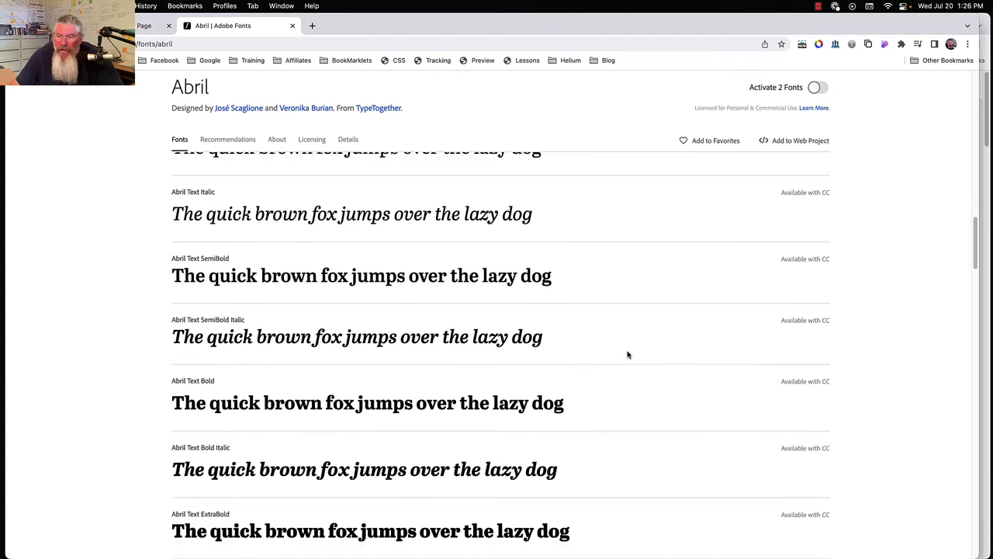
scroll(628, 355, "up", 14)
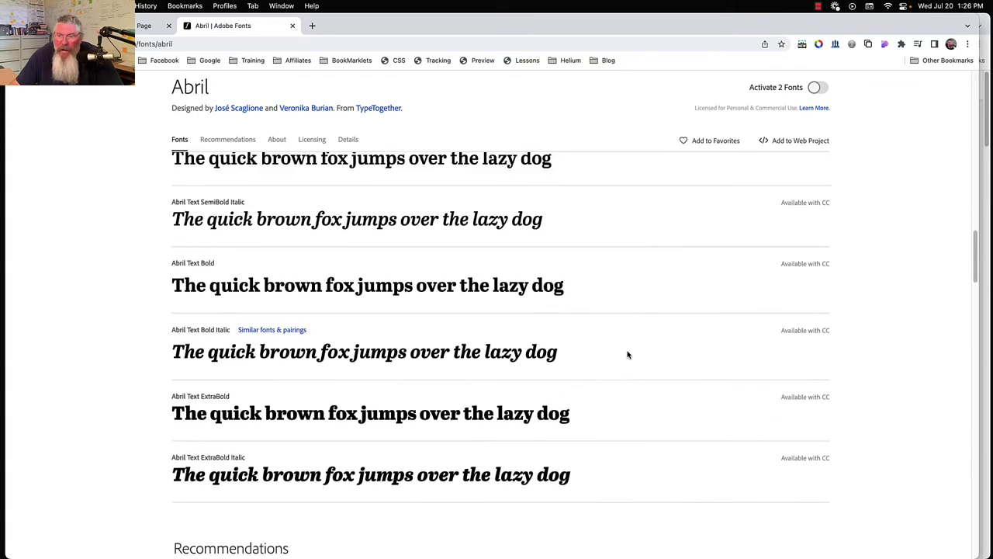
scroll(627, 354, "up", 5)
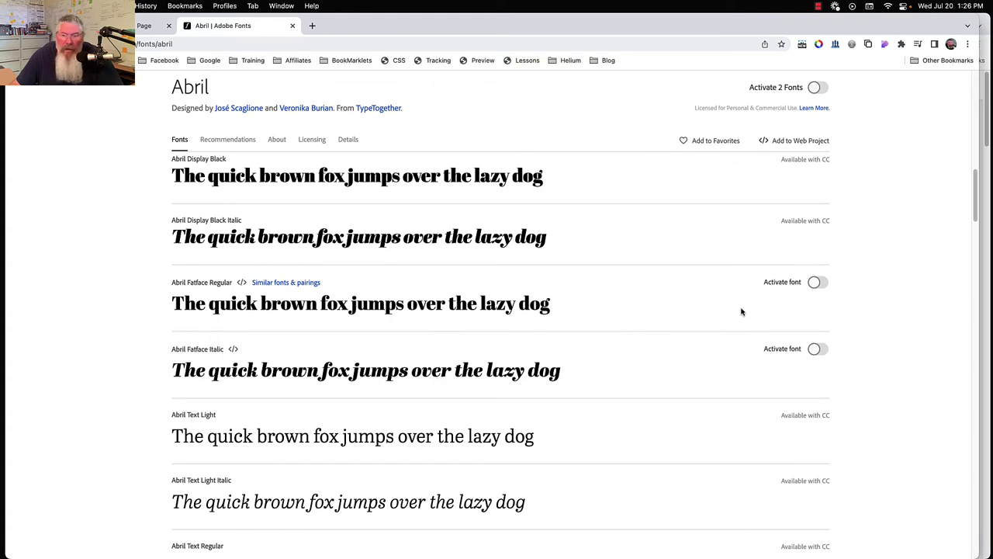
left_click(821, 284)
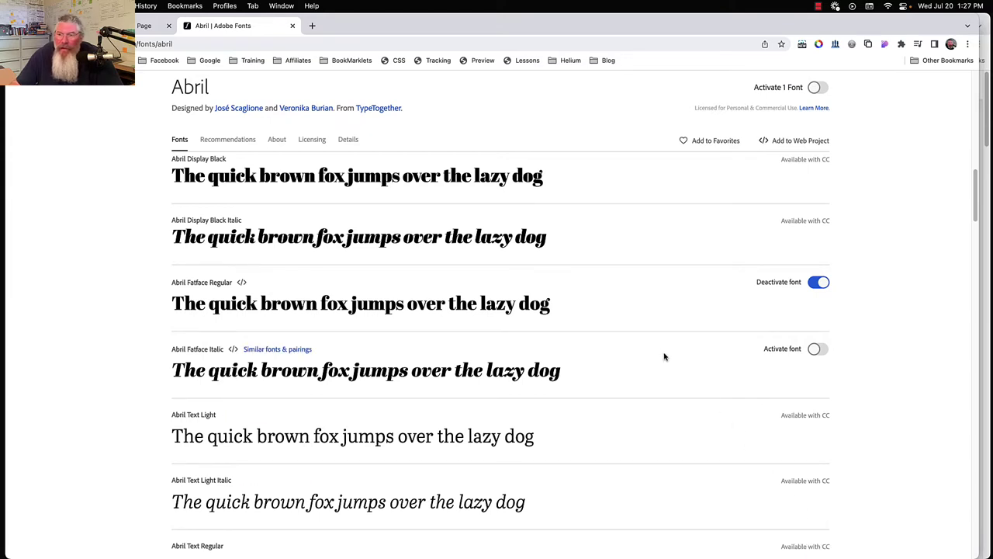
left_click(778, 144)
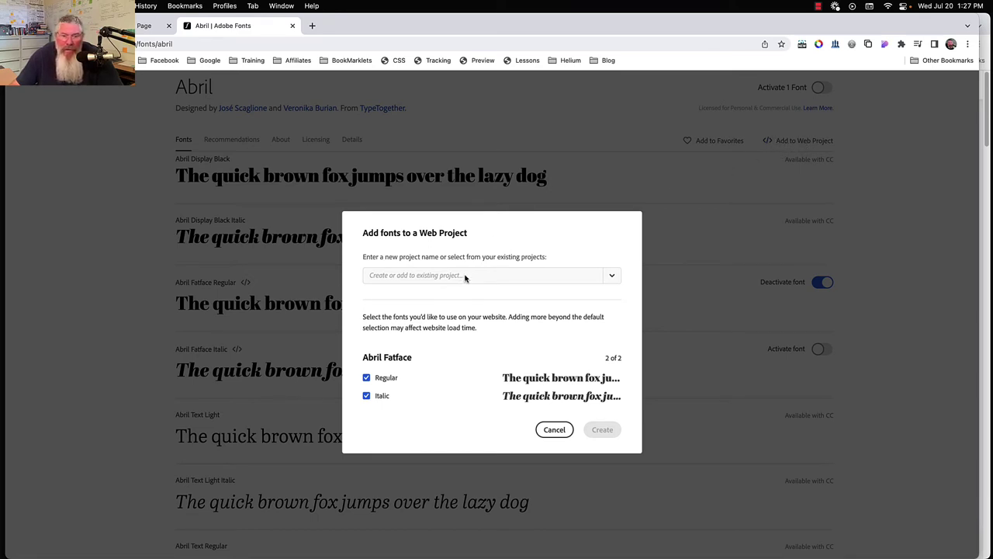
Add Abril Fatface Regular without Italic to the Menu project and select its <link> embed code.
left_click(615, 279)
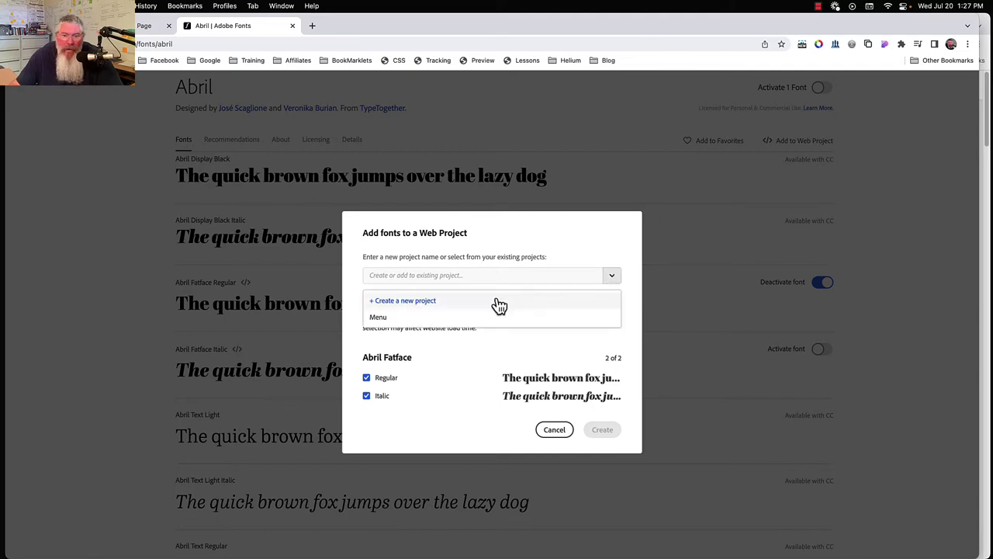
left_click(378, 318)
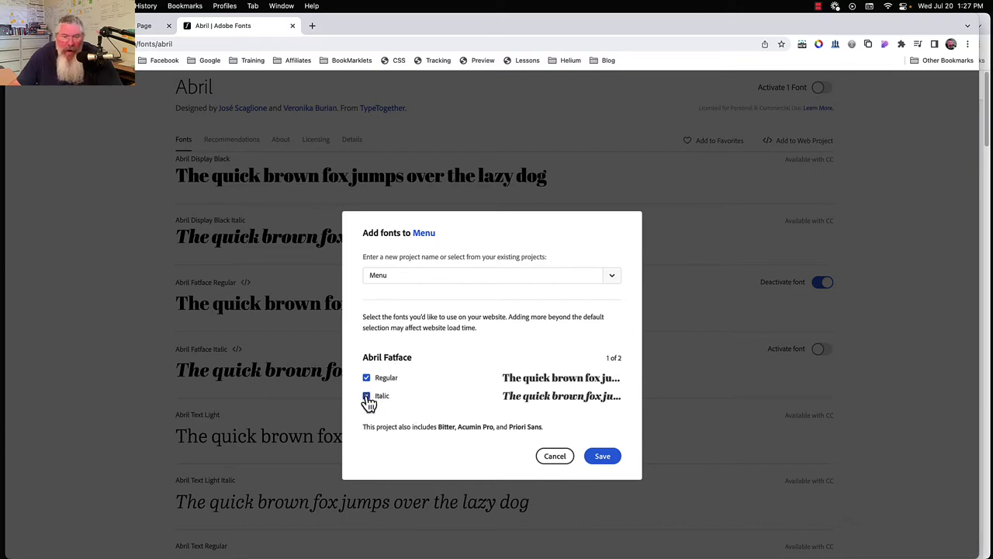
left_click(367, 396)
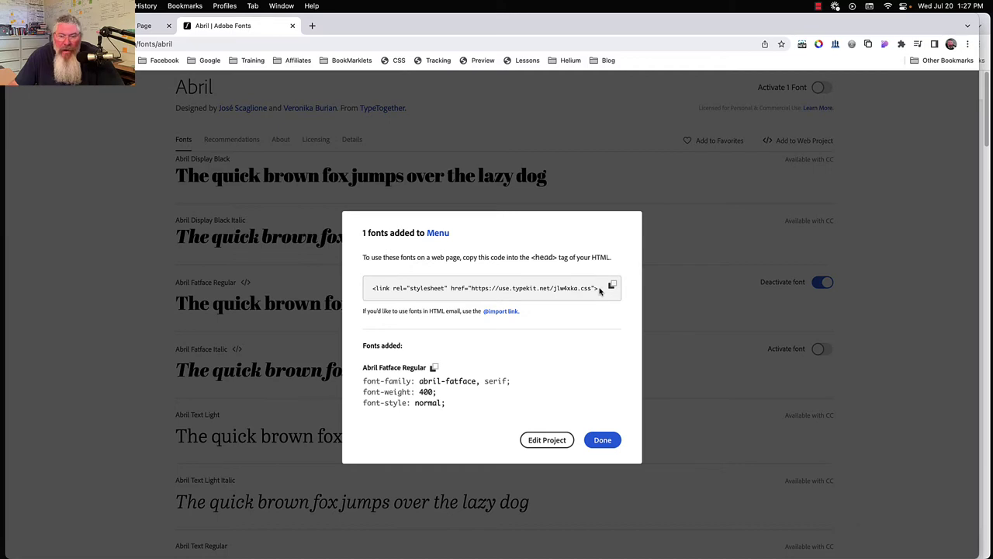
left_click_drag(599, 291, 372, 290)
key("super+c")
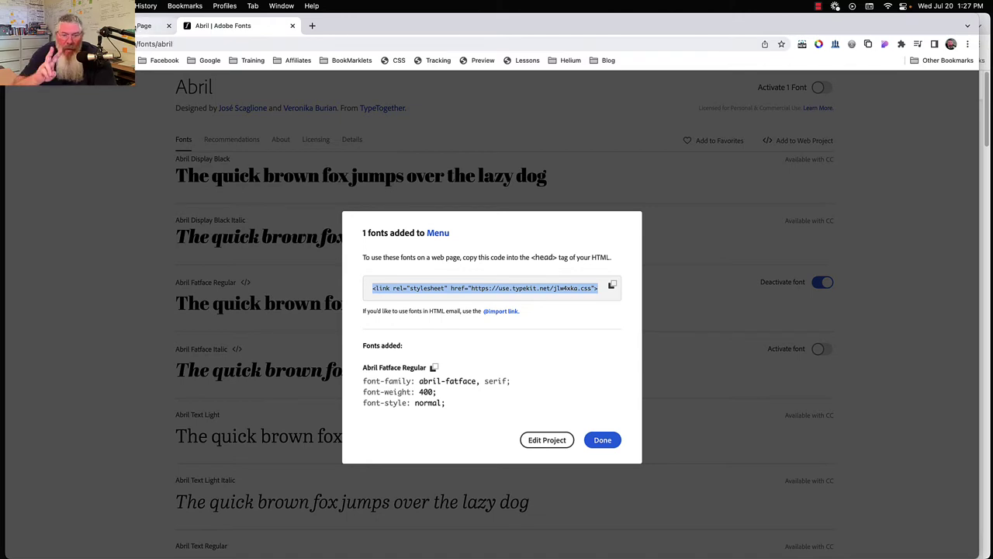
In the ClickFunnels page's header tracking code, replace the placeholder with the pasted Adobe Fonts <link>.
left_click(140, 26)
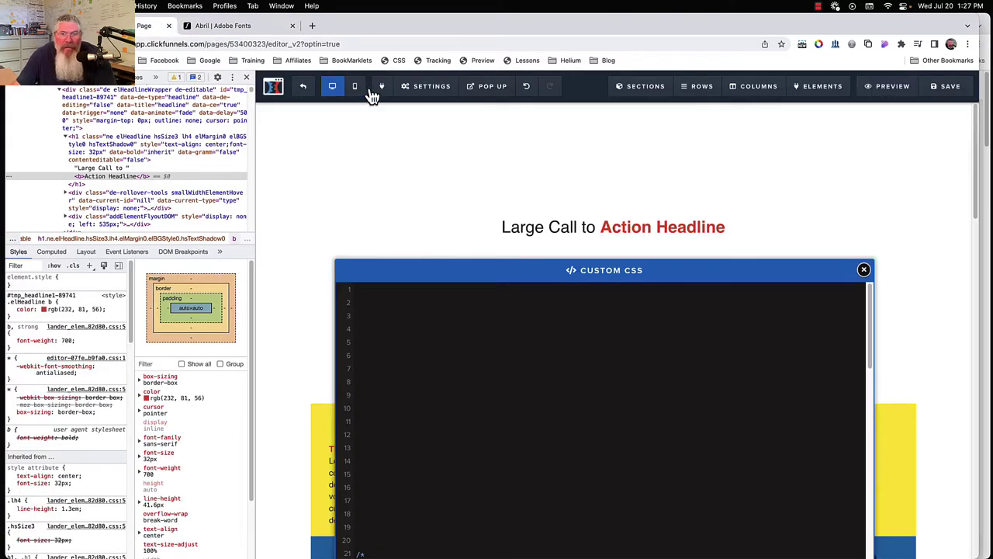
mouse_move(411, 90)
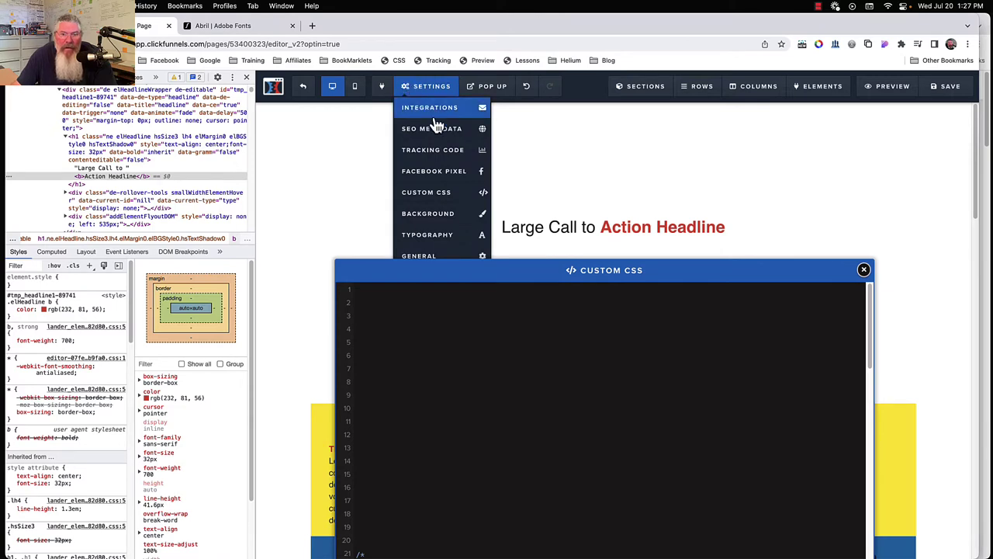
left_click(438, 154)
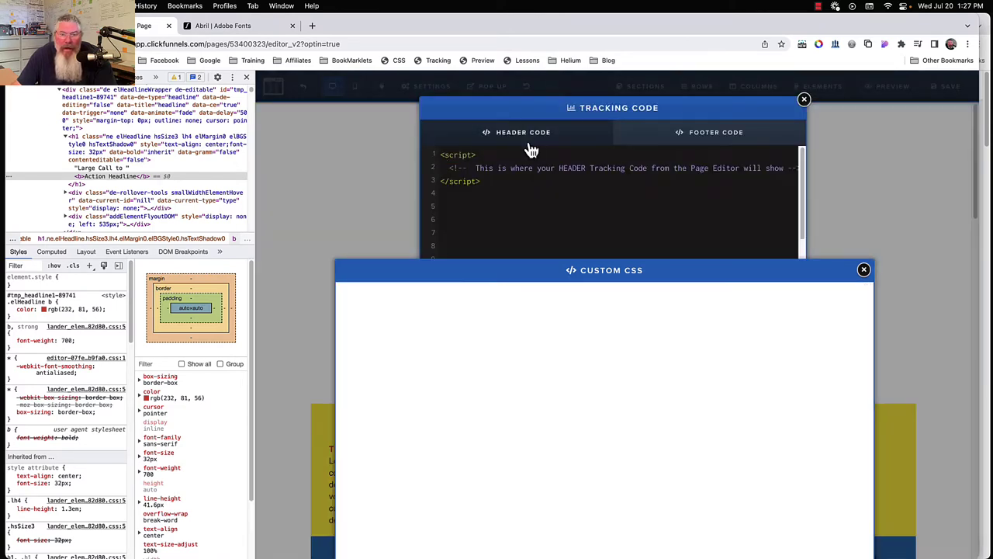
left_click_drag(481, 181, 436, 158)
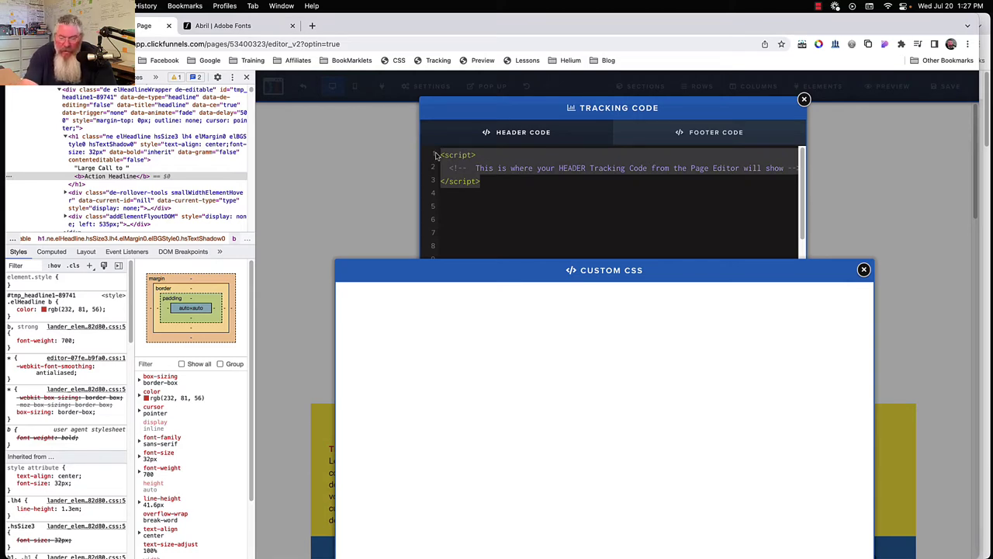
key("BackSpace")
key("super+v")
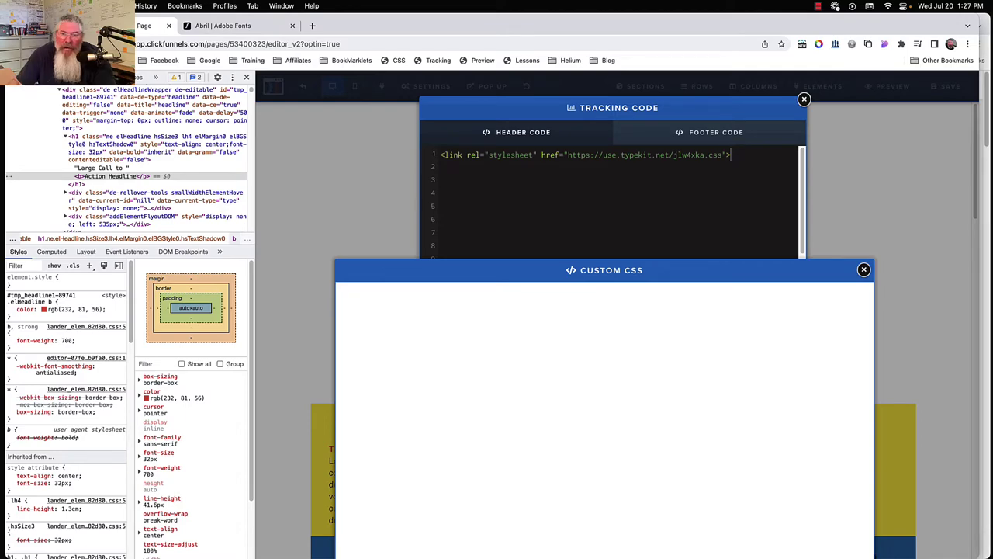
left_click(864, 270)
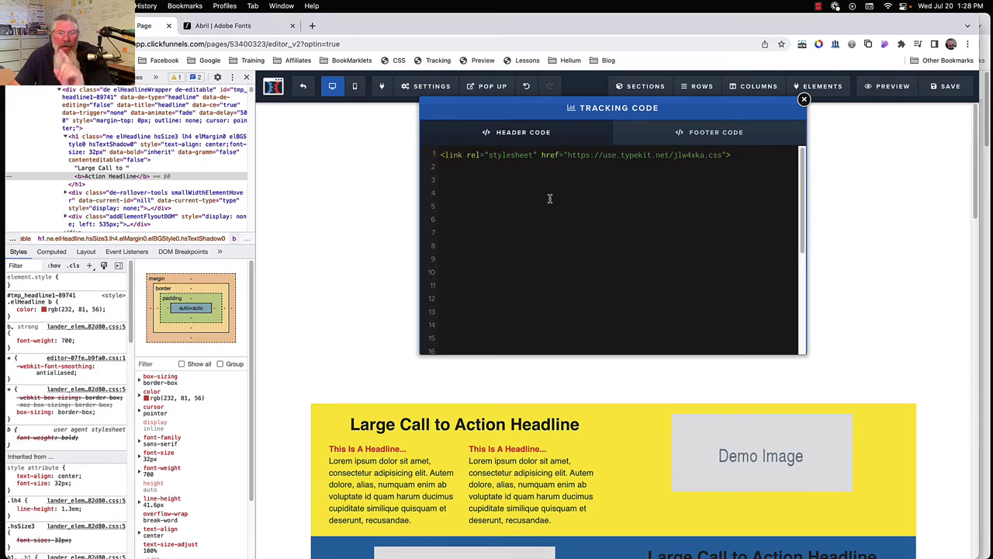
Replace the placeholder script in the funnel Settings' Head Tracking Code with the pasted Typekit link.
left_click(303, 91)
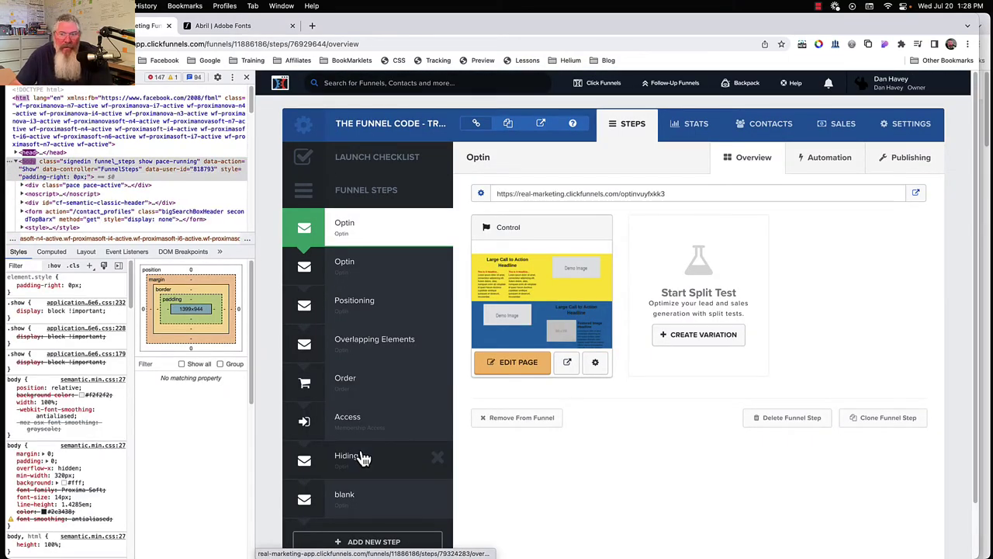
left_click(916, 127)
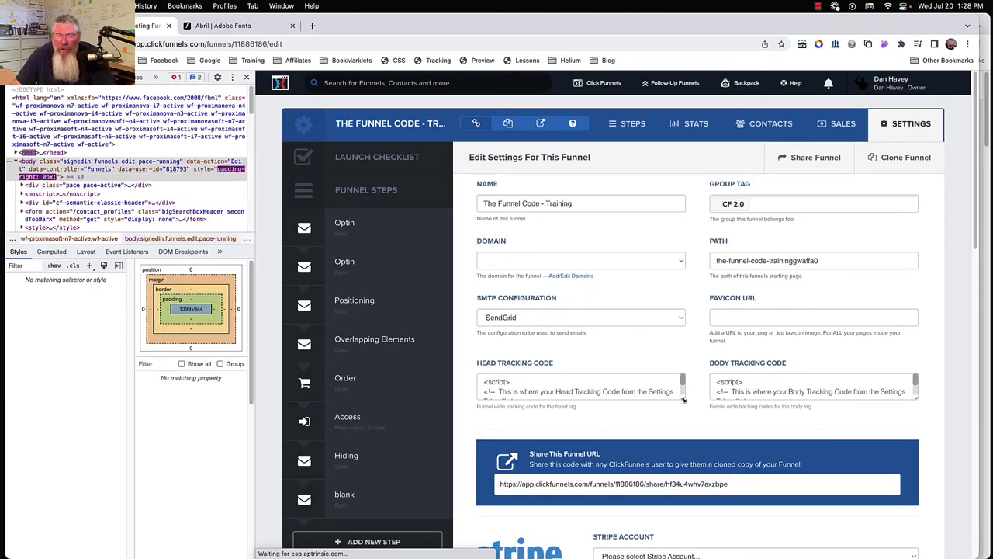
left_click_drag(683, 398, 717, 489)
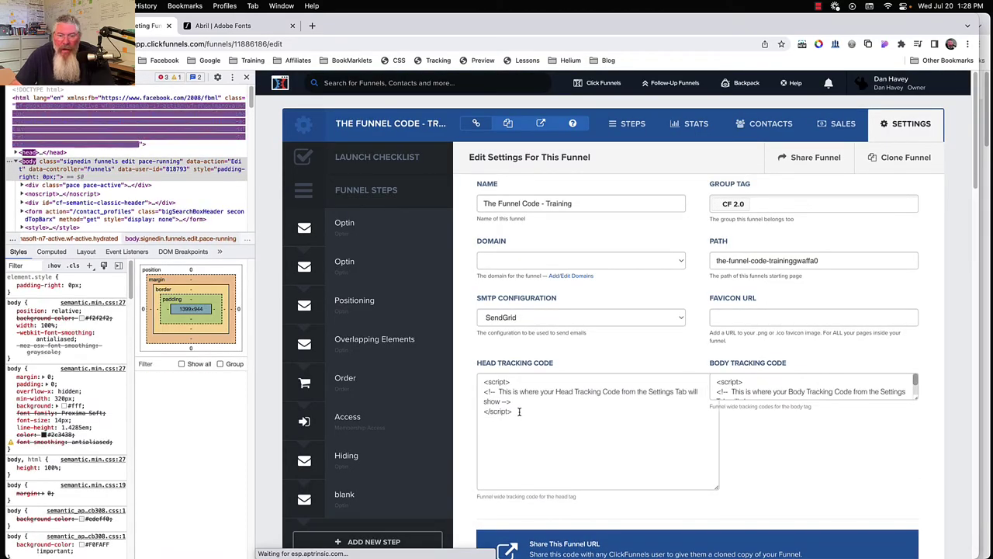
left_click_drag(561, 414, 468, 381)
key("BackSpace")
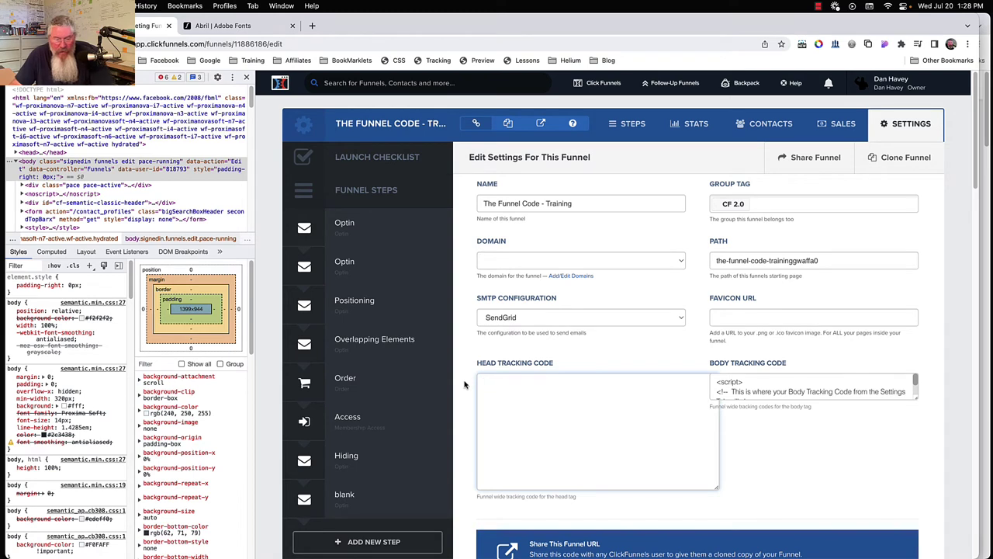
key("super+v")
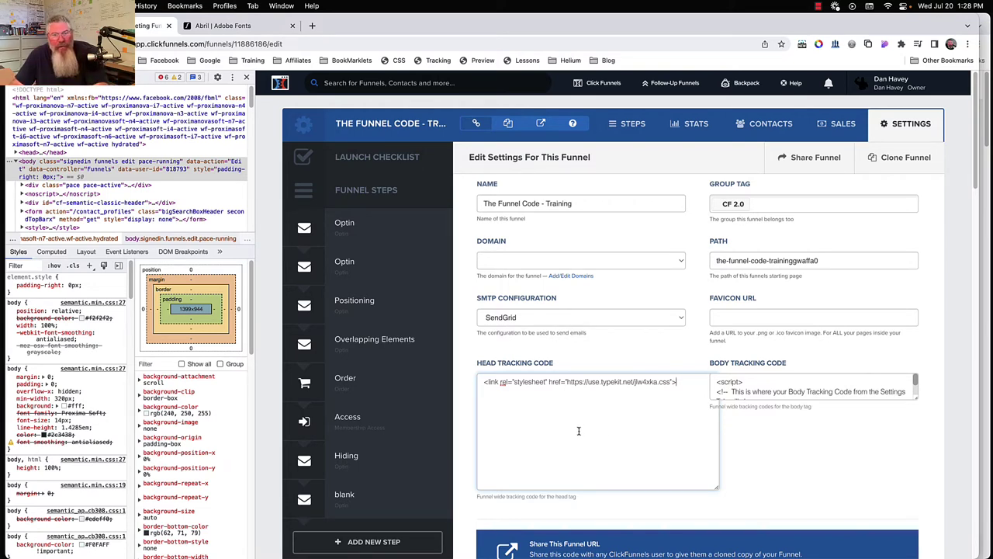
Open the first Optin step's page in the ClickFunnels editor.
left_click(339, 225)
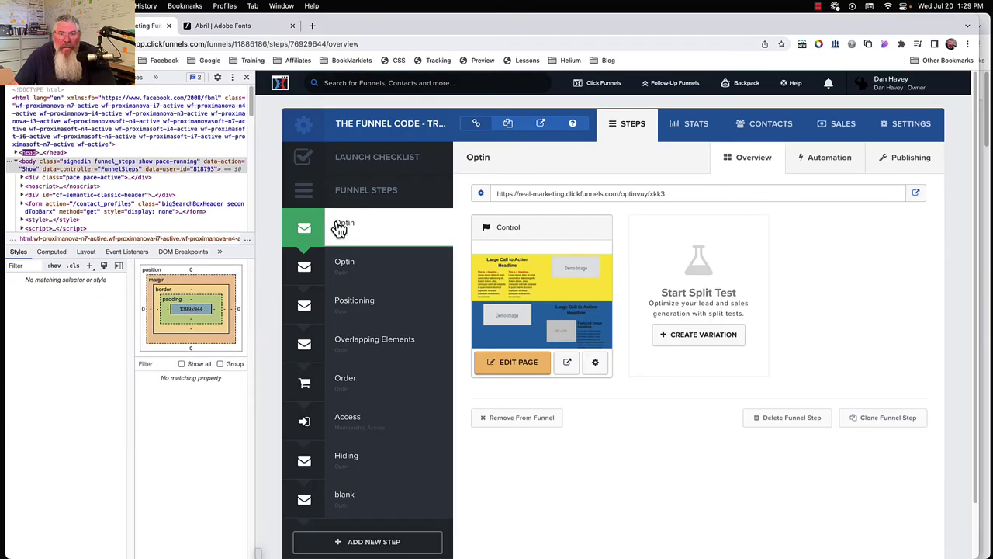
left_click(514, 371)
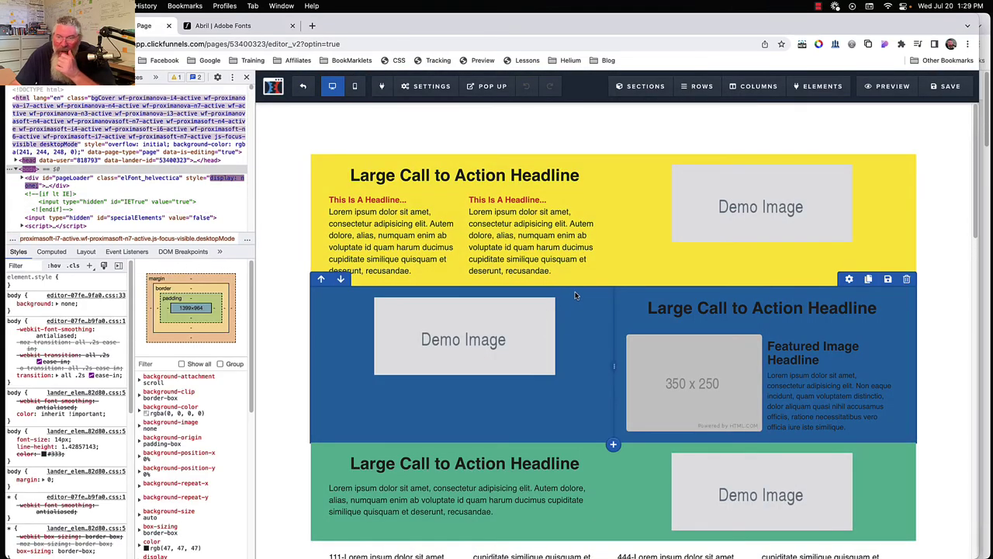
Add a Full Width section at the top of the page with Padding Top 100.
left_click(642, 107)
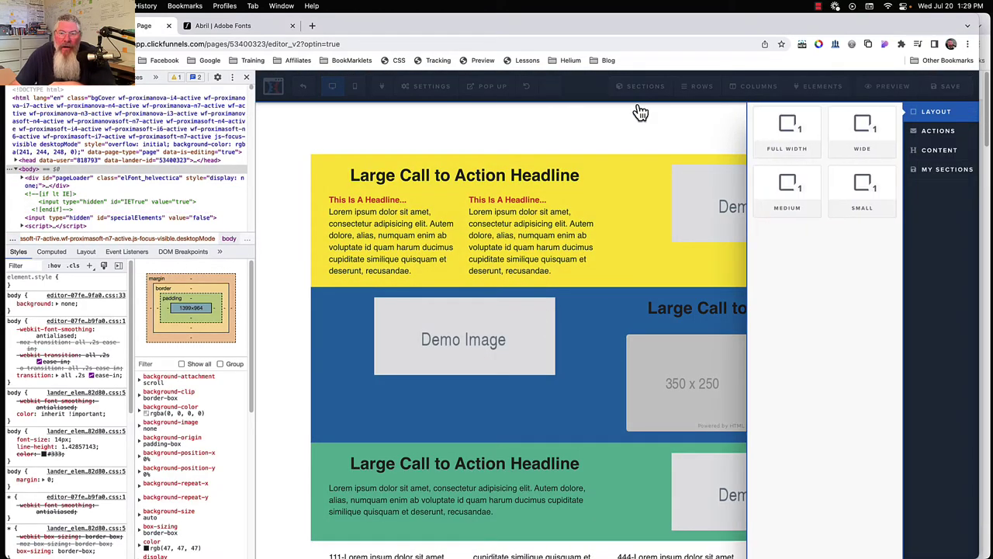
left_click_drag(785, 138, 615, 125)
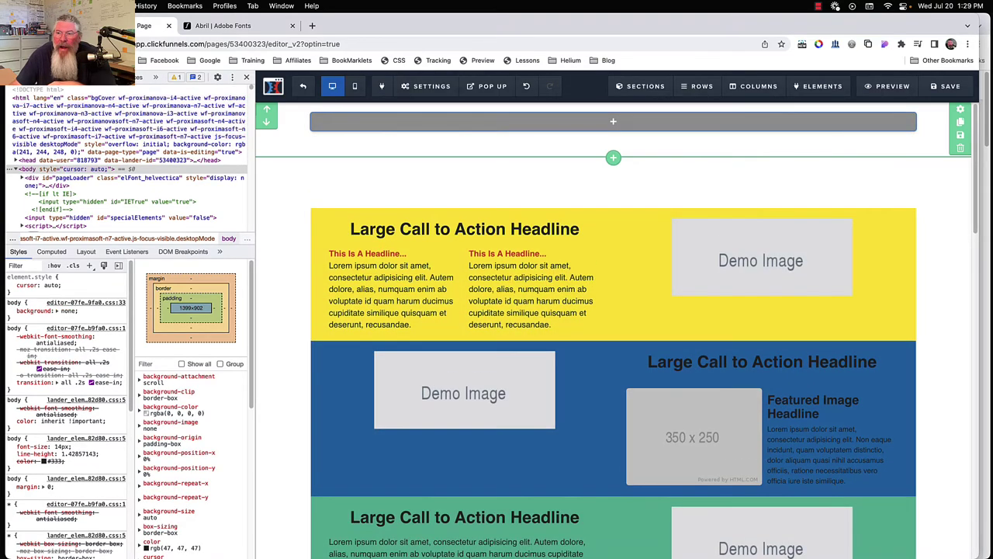
left_click(963, 114)
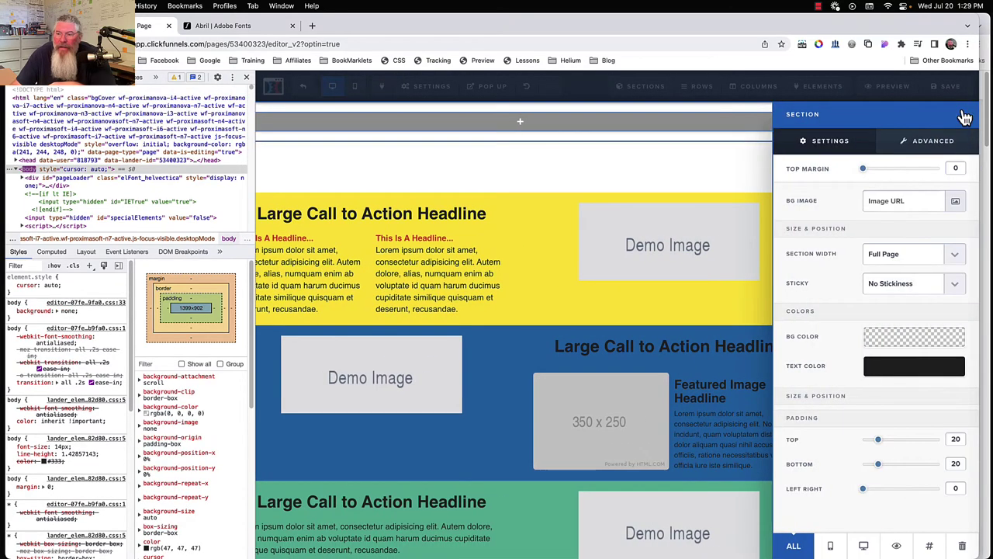
left_click(959, 438)
left_click(957, 481)
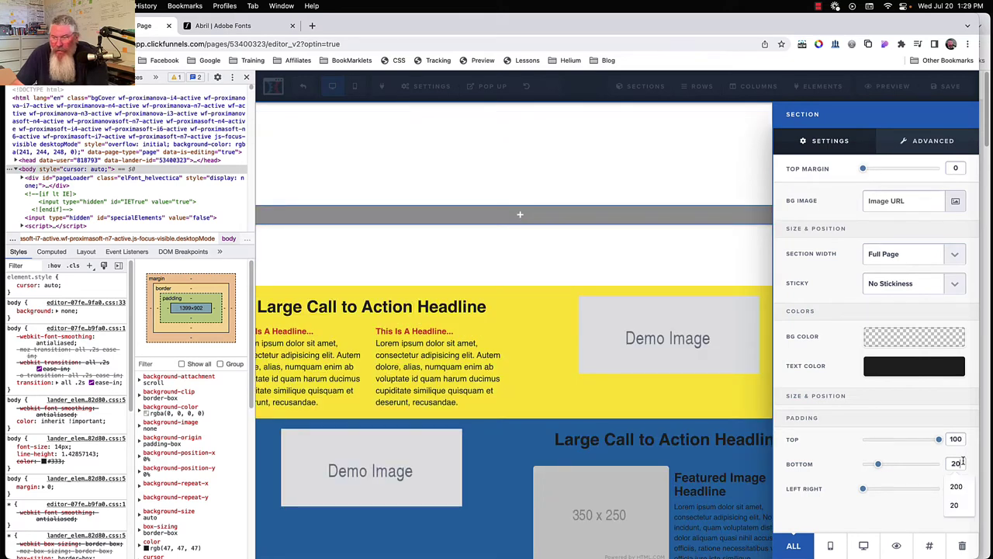
left_click(521, 218)
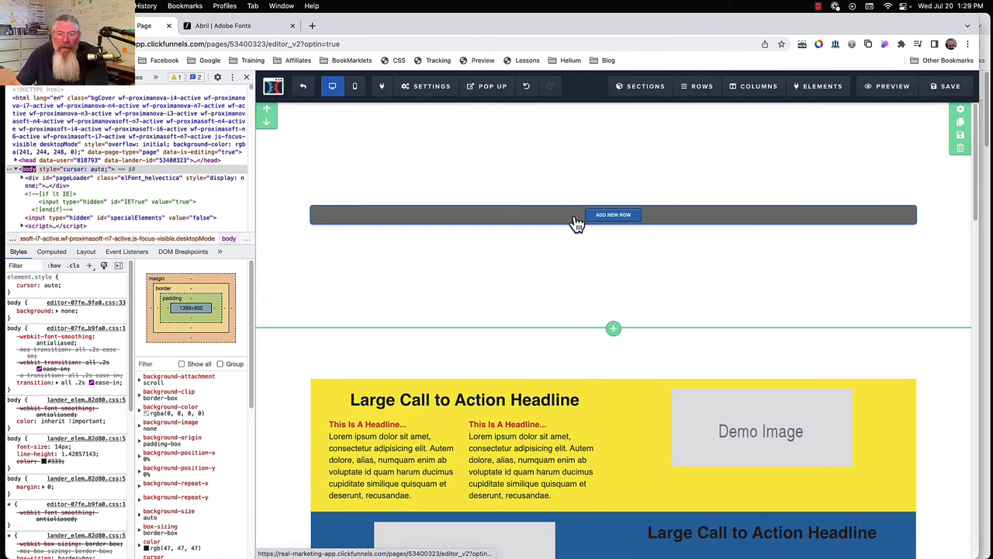
Add a one-column row to the new section.
left_click(609, 224)
left_click(788, 130)
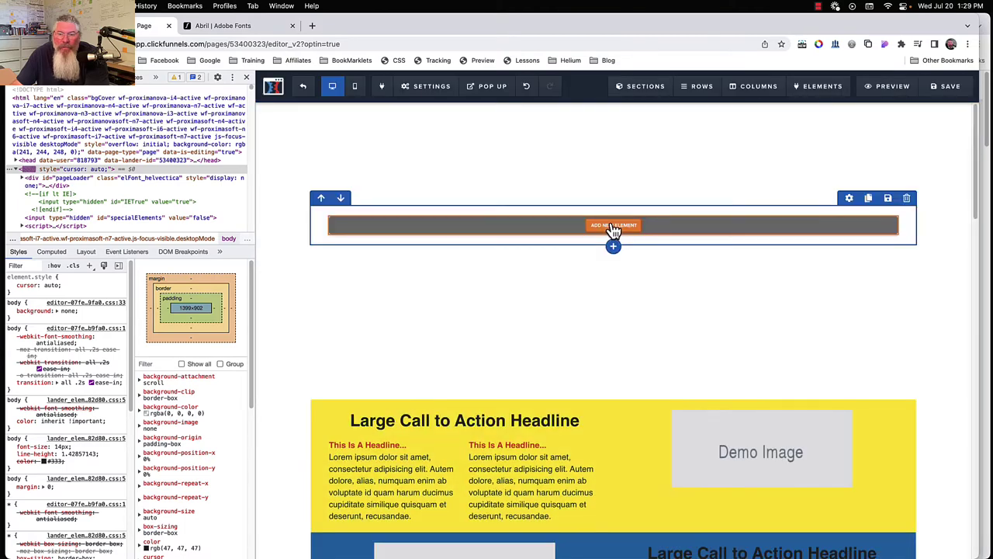
left_click(614, 226)
Add a headline, unbold it, and make only 'Action Headline' bold.
left_click(779, 179)
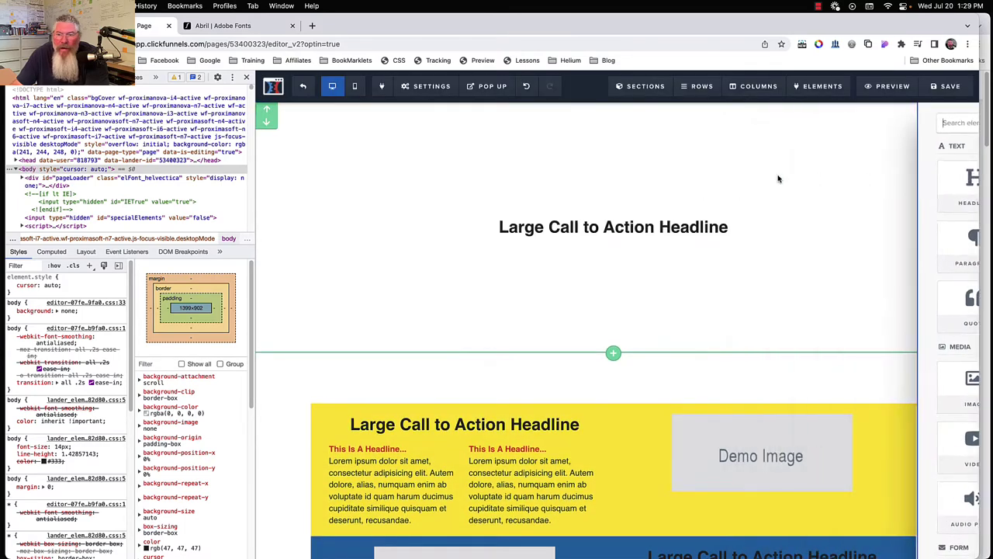
triple_click(610, 238)
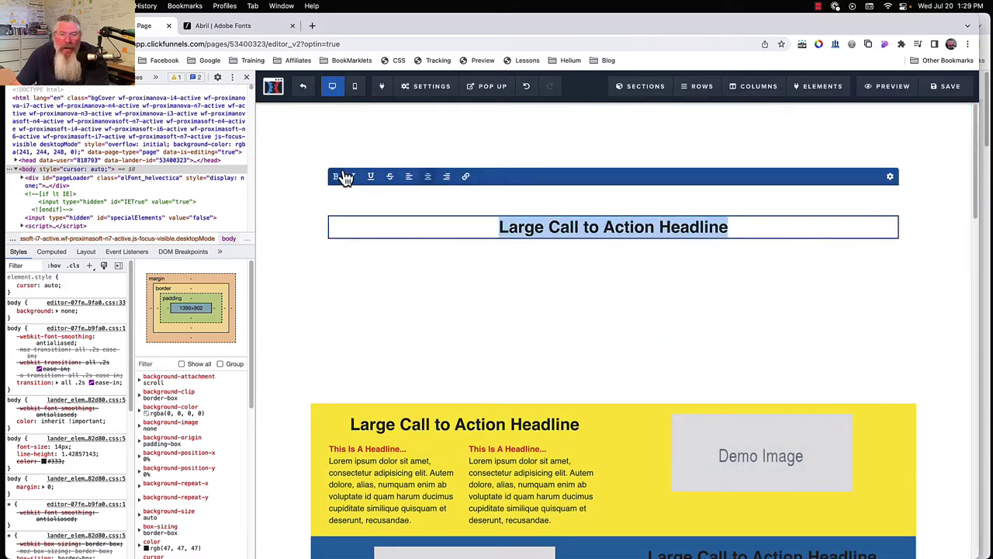
left_click(336, 175)
left_click(605, 227)
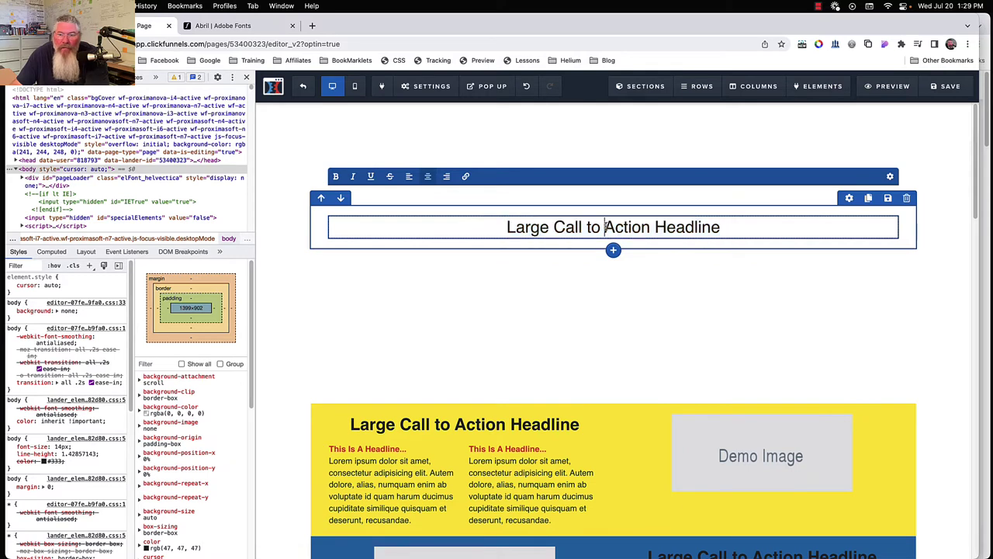
left_click_drag(605, 227, 719, 222)
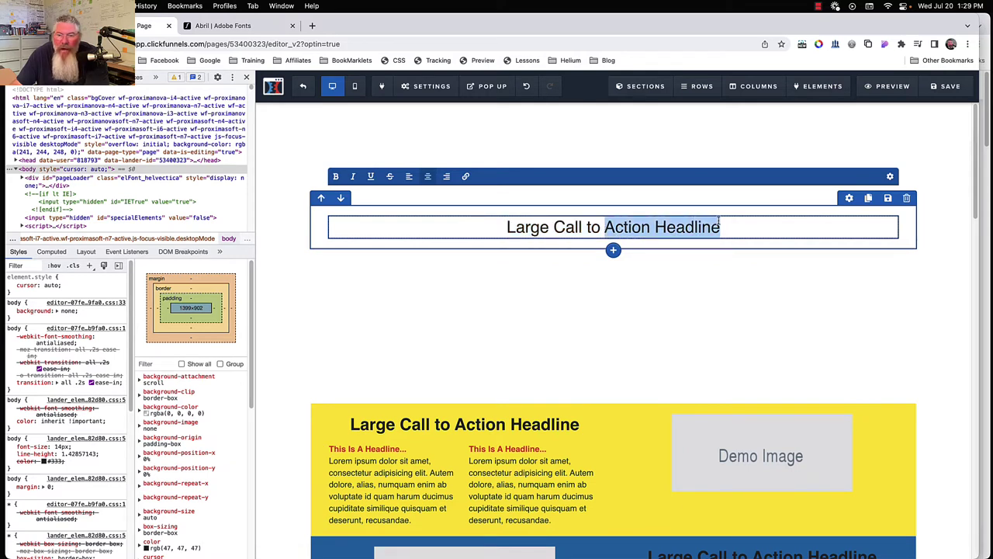
left_click(336, 177)
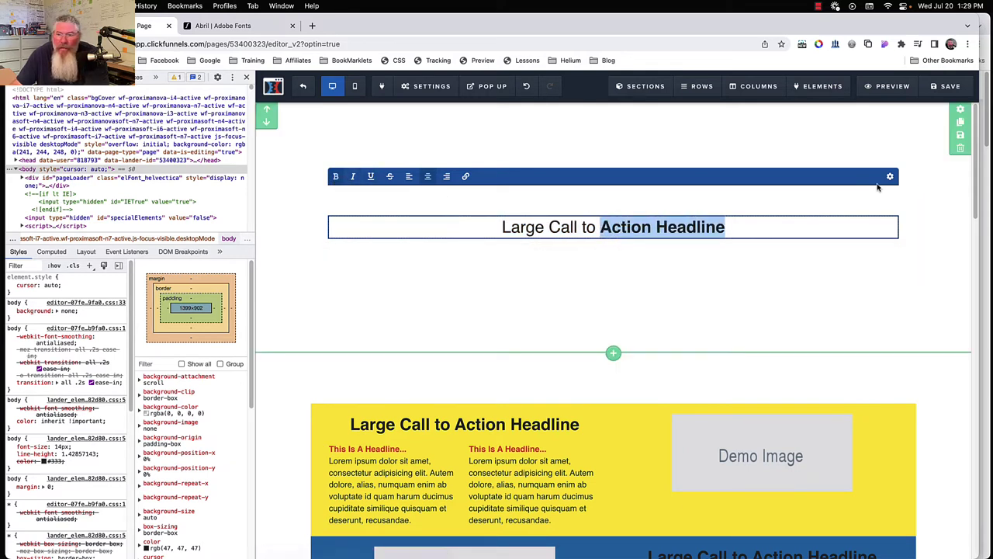
Set the headline's Bold Color to red (#e85138), then reopen its settings.
left_click(890, 177)
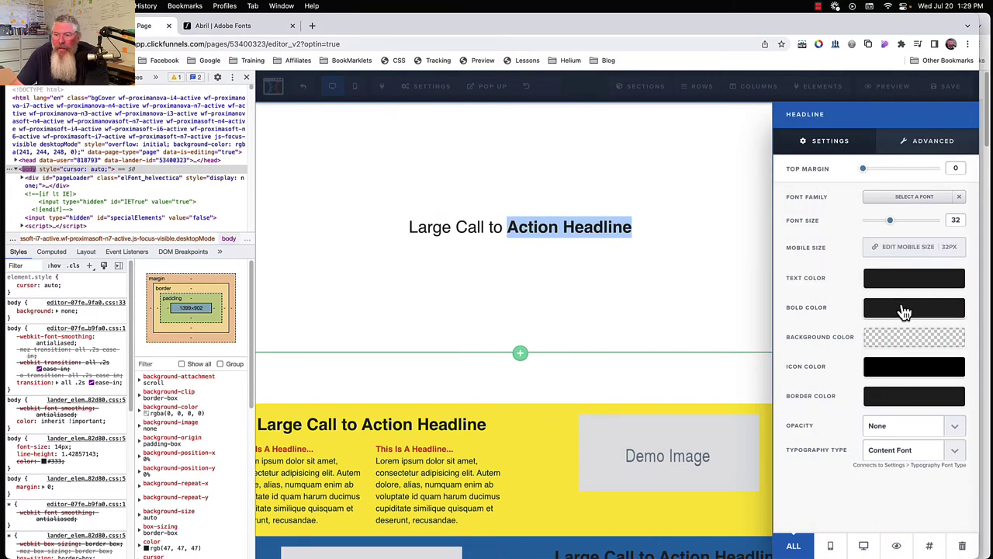
left_click(904, 310)
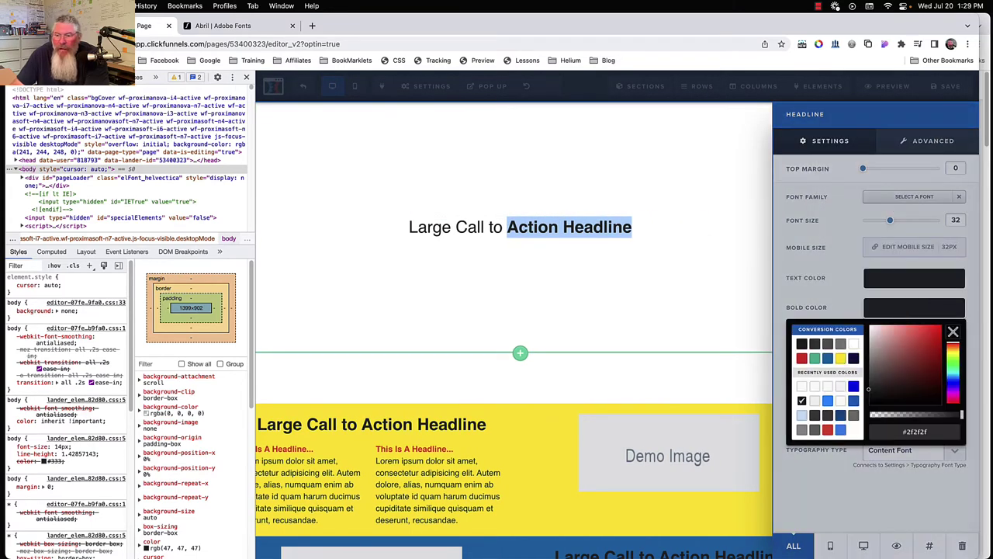
left_click(827, 429)
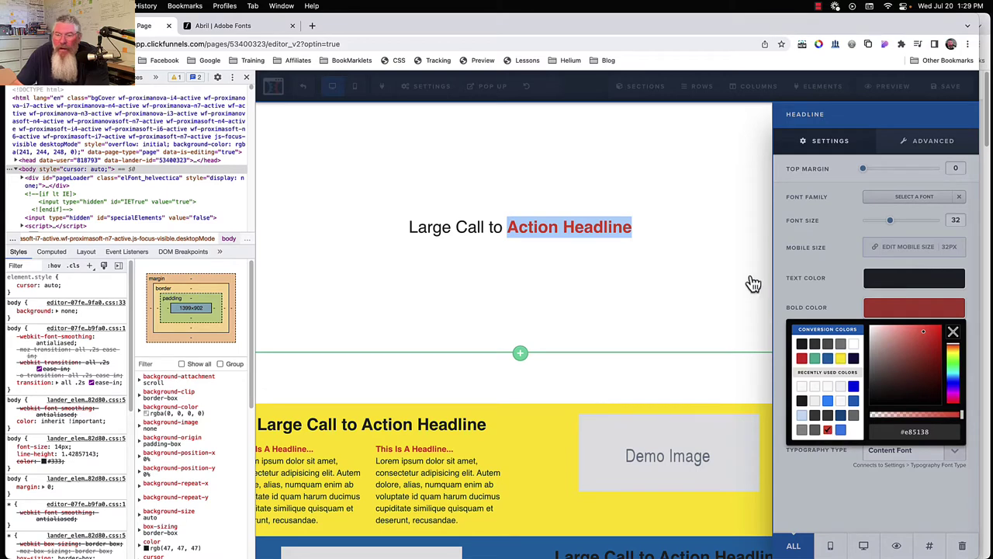
left_click(736, 235)
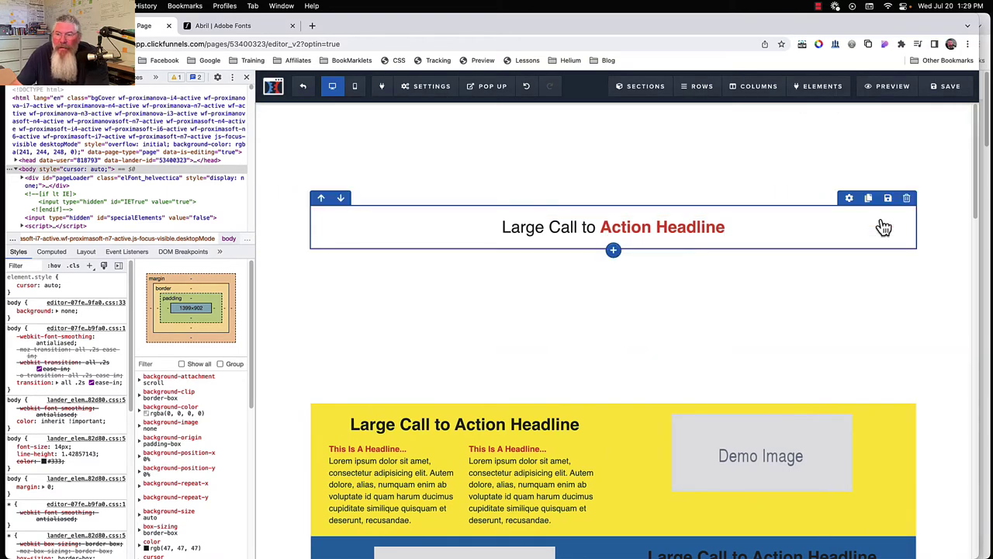
left_click(849, 199)
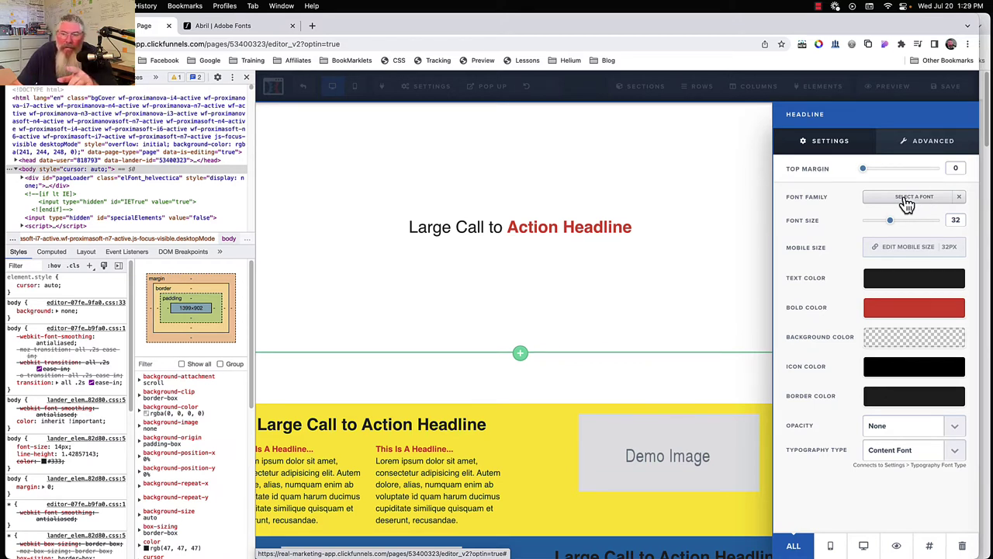
Pick Roboto as the headline font and close the Headline settings.
left_click(907, 200)
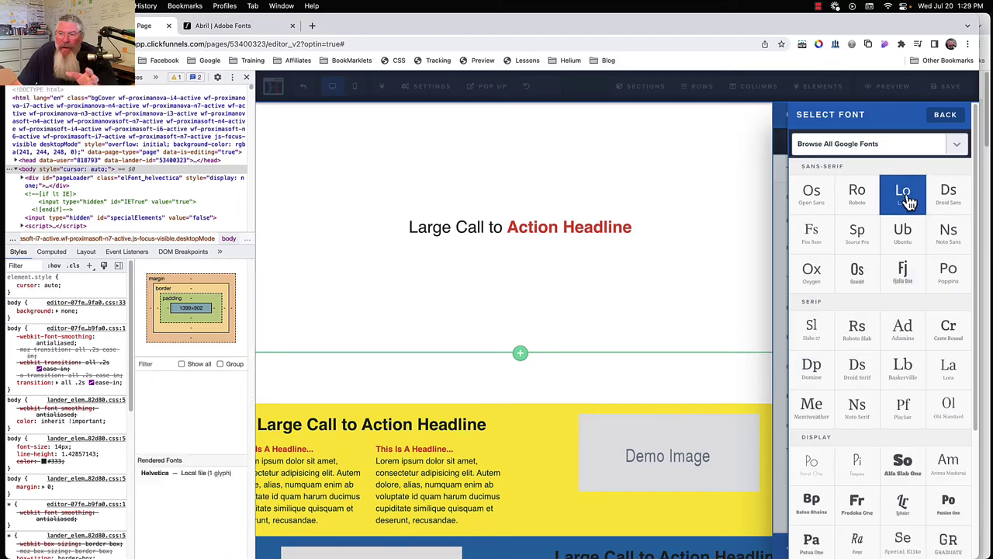
left_click(861, 204)
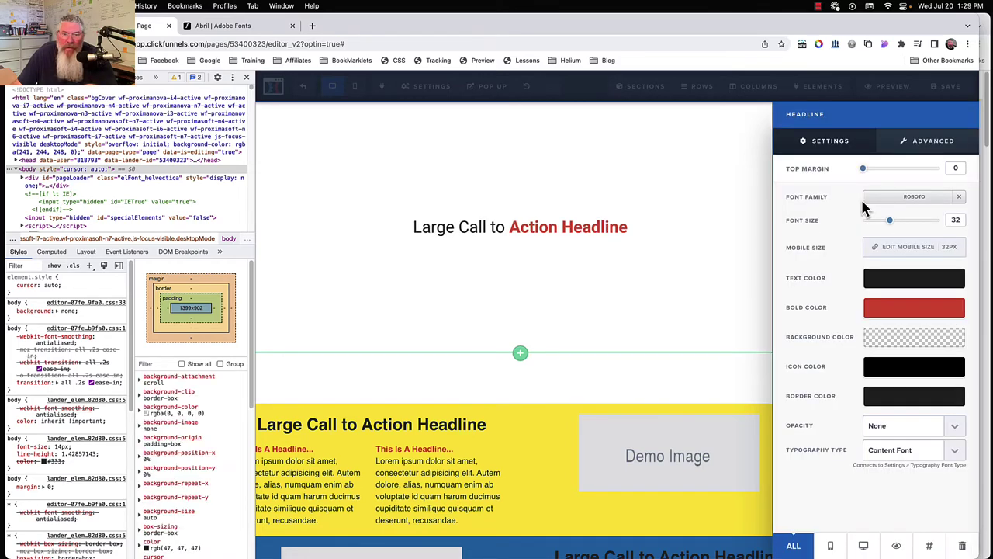
left_click(558, 267)
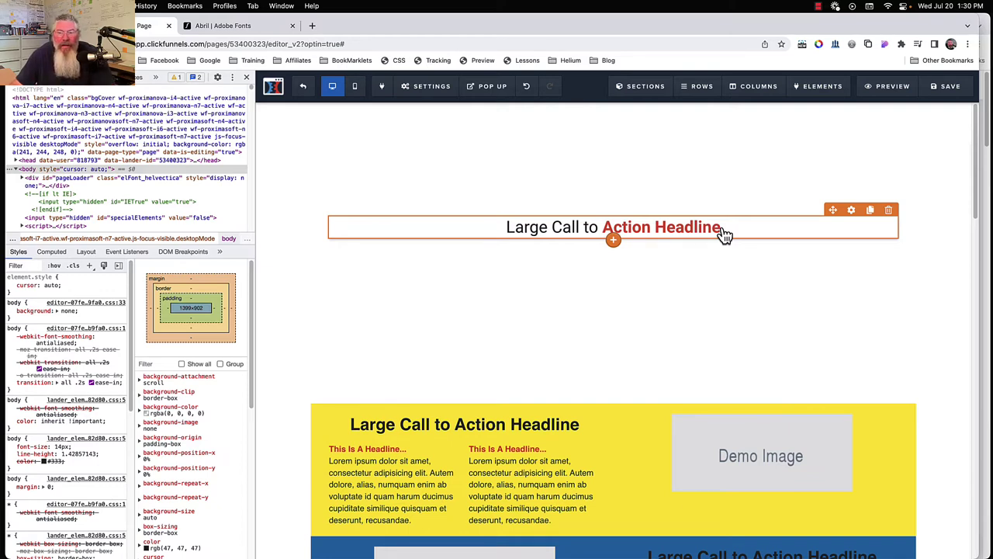
left_click(236, 27)
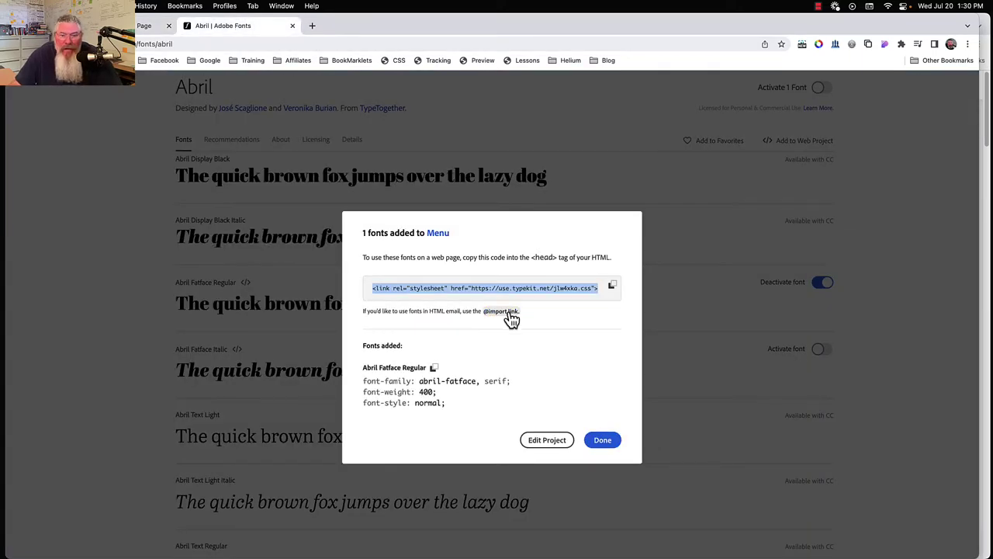
left_click(509, 312)
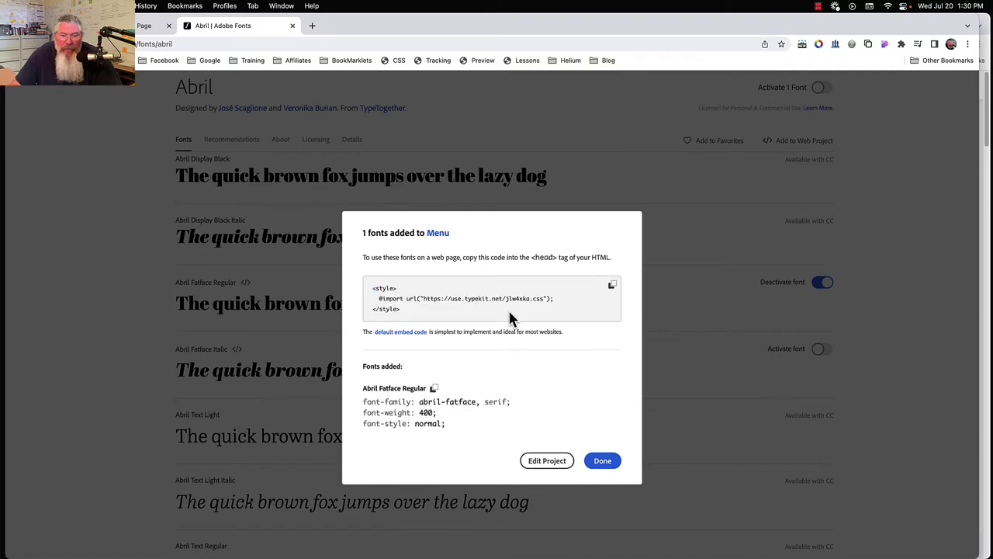
left_click(409, 332)
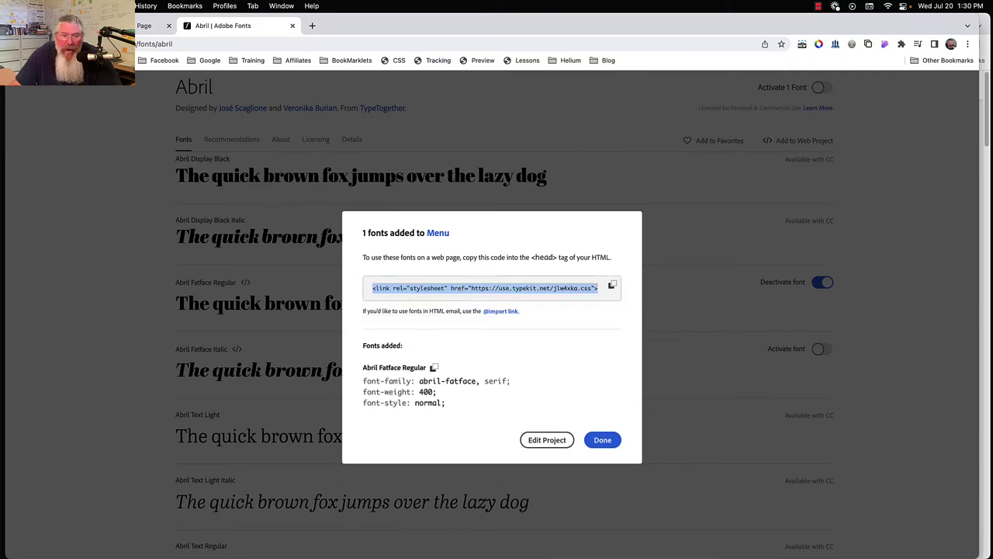
left_click(501, 312)
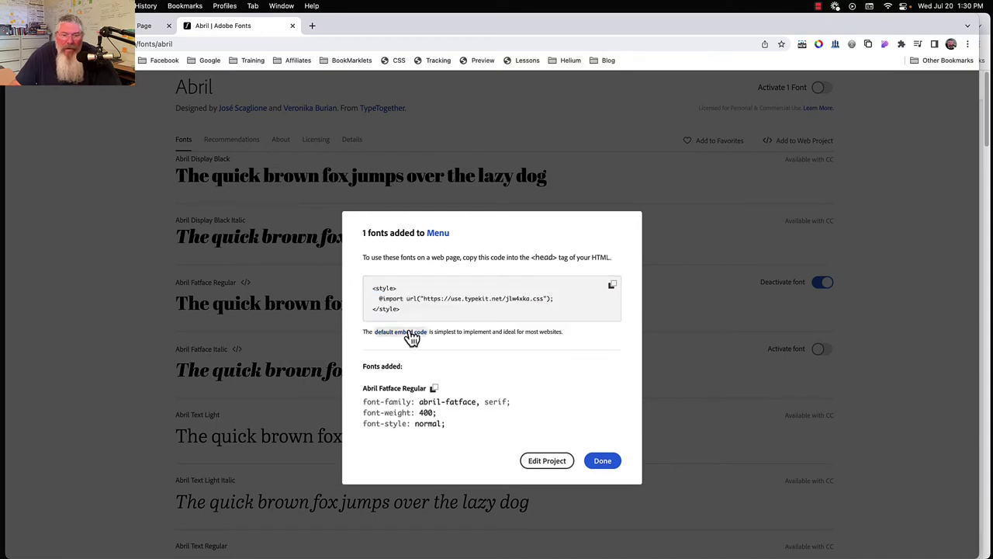
left_click_drag(553, 298, 378, 298)
key("super+c")
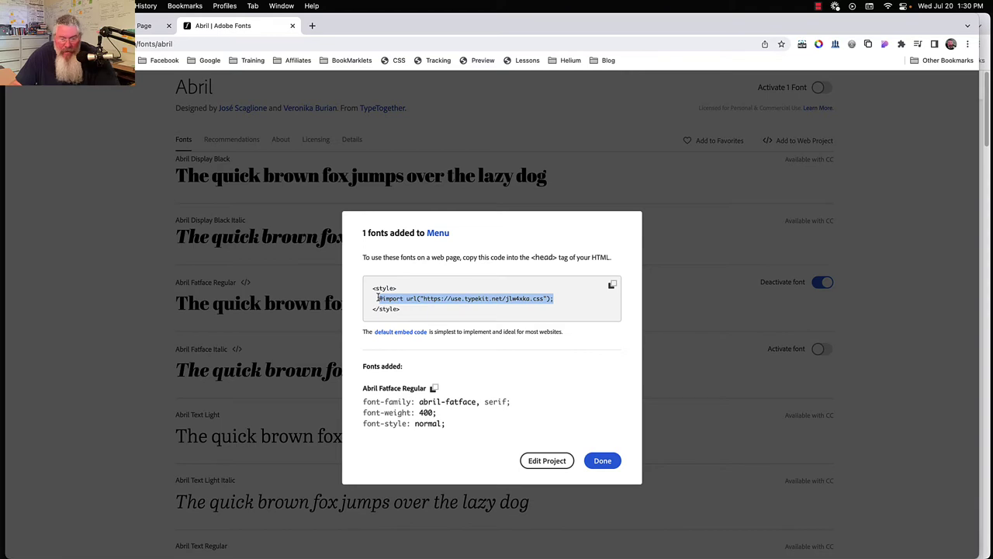
left_click(145, 28)
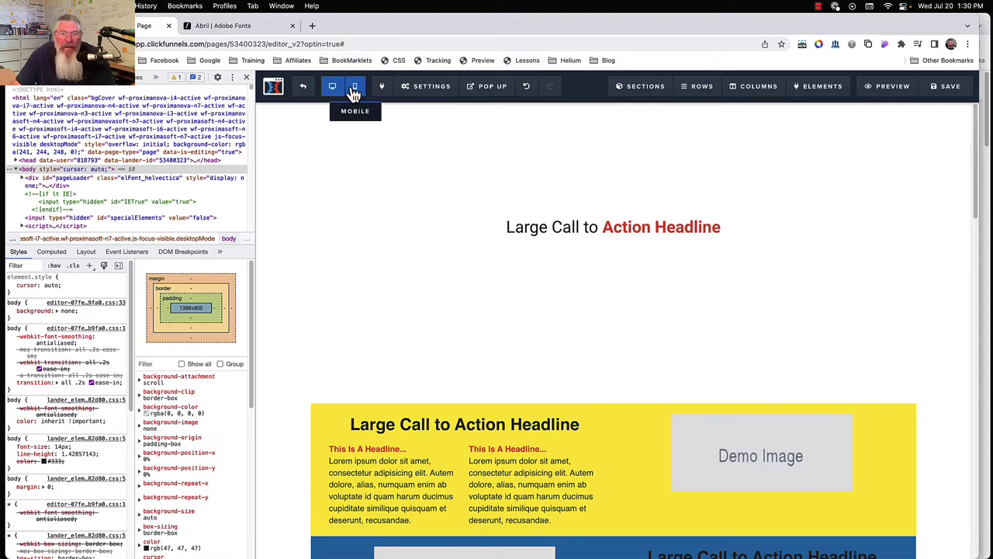
mouse_move(413, 93)
left_click(395, 62)
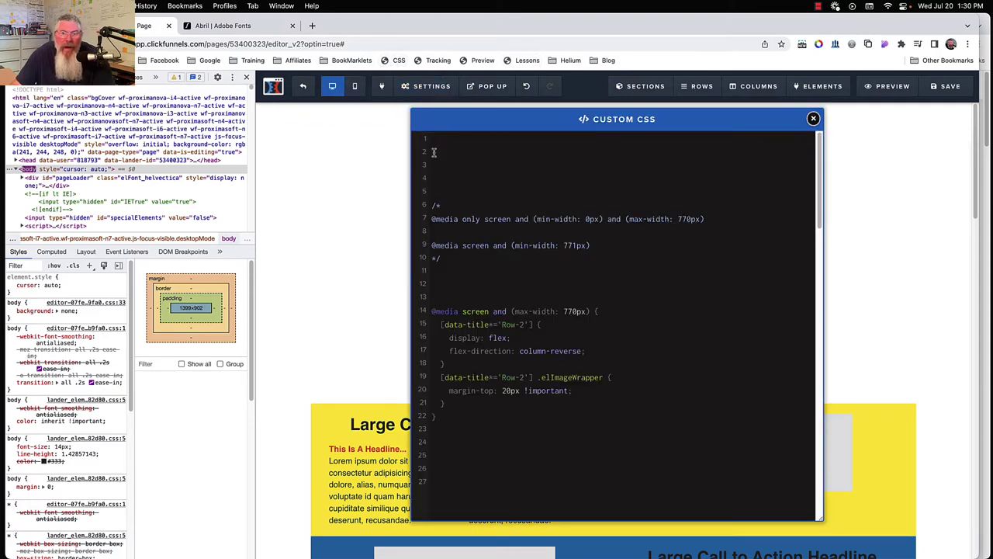
left_click(439, 142)
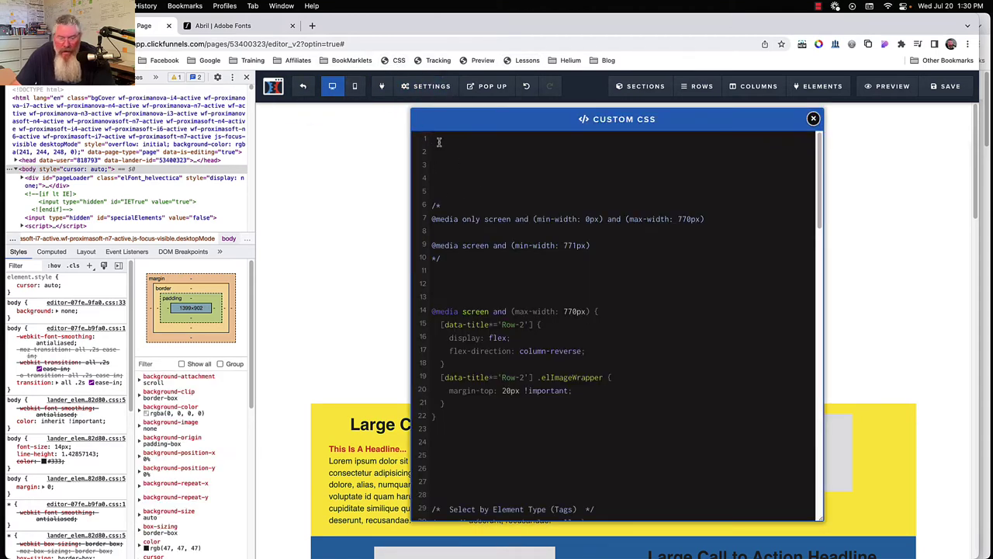
key("super+v")
key("Return")
key("Return")
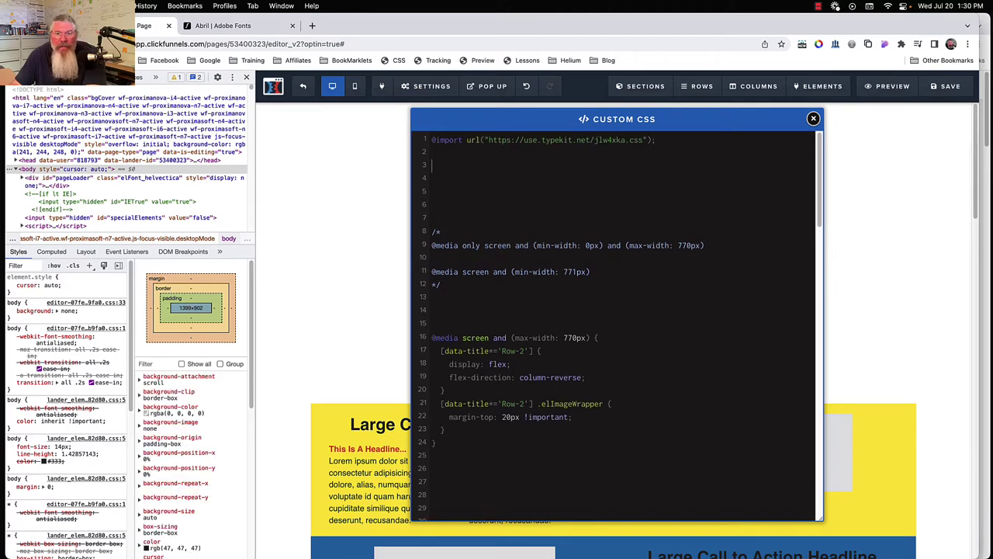
key("Return")
key("Return")
key("Return")
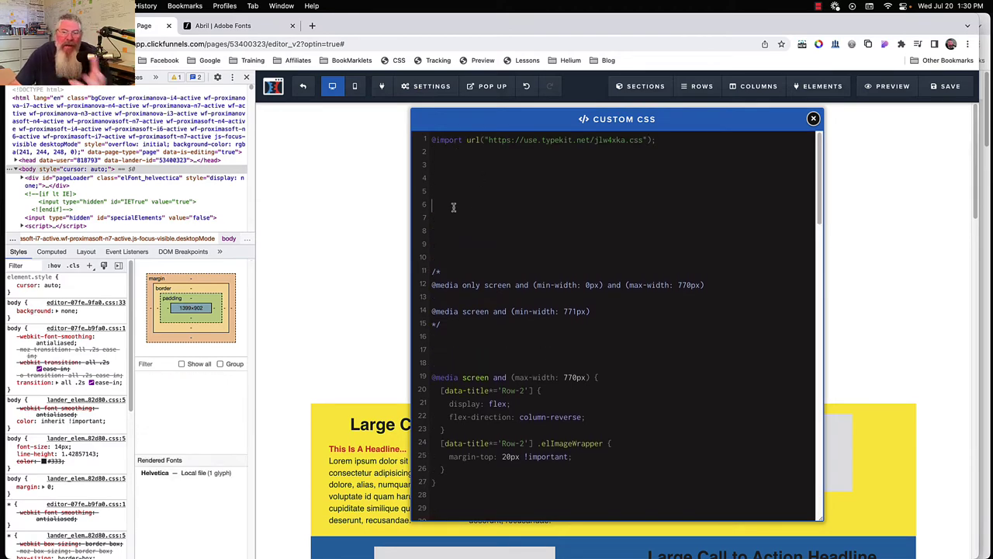
key("Return")
key("Return")
key("Return")
key("Return")
key("Return")
key("Return")
key("Return")
key("Return")
key("Return")
key("Return")
key("Return")
key("Return")
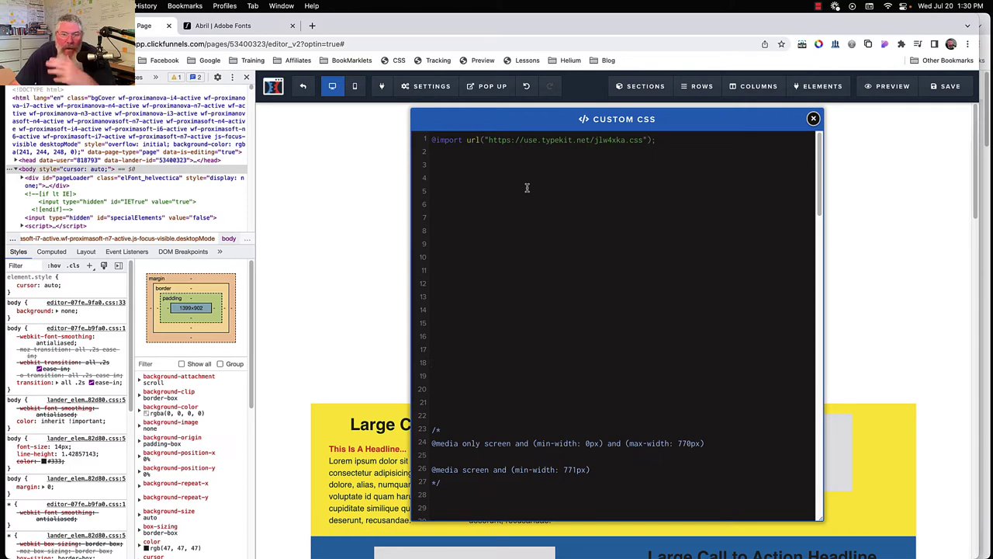
left_click(705, 138)
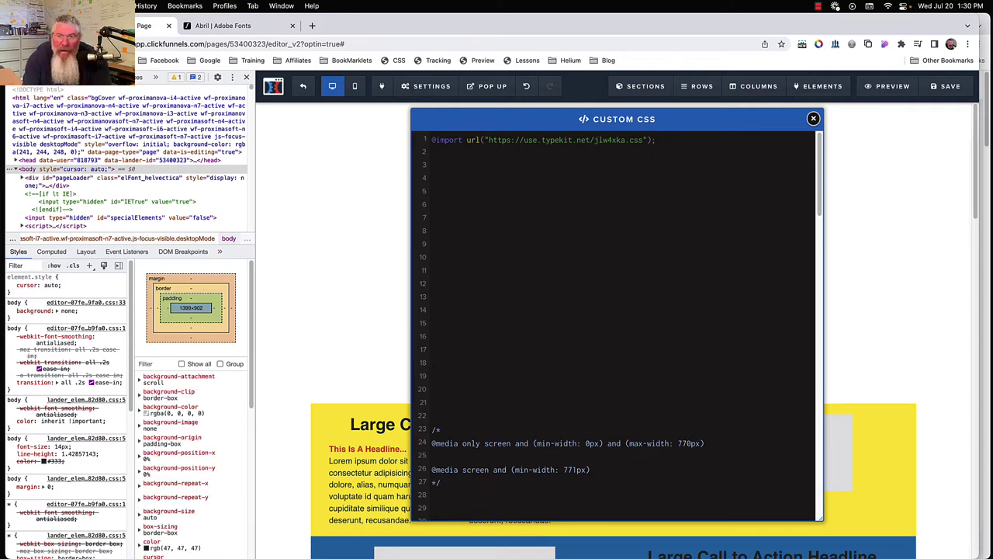
type("/* ")
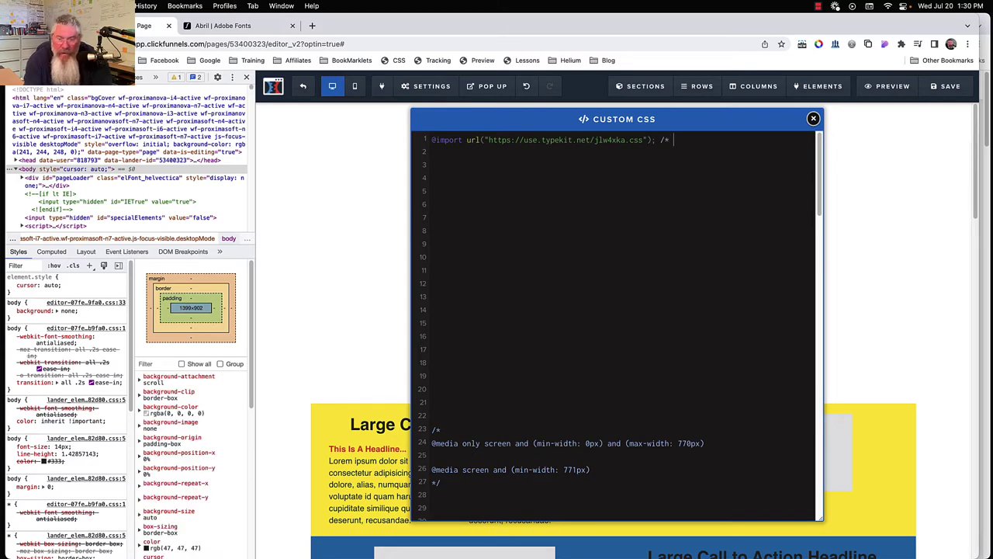
type("Adobe")
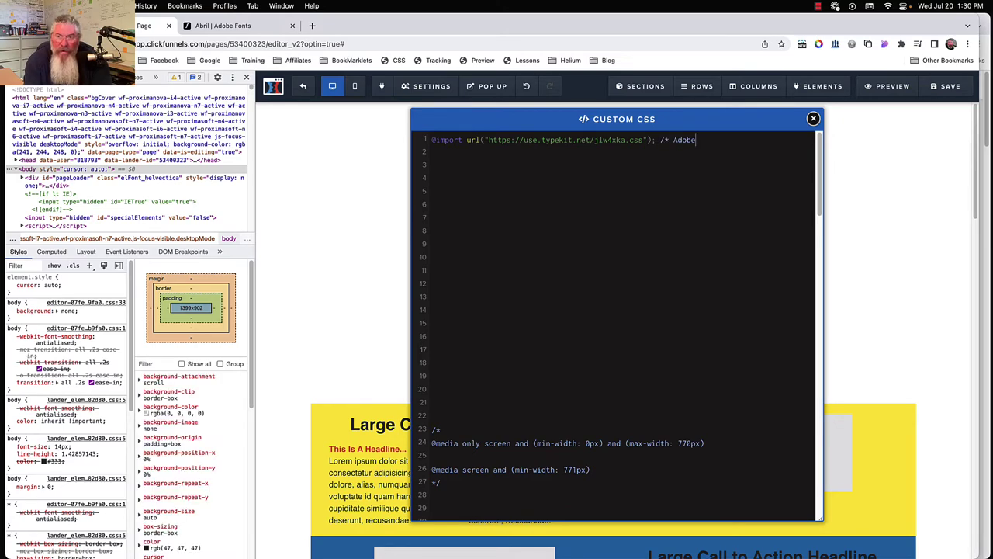
type("ce Font")
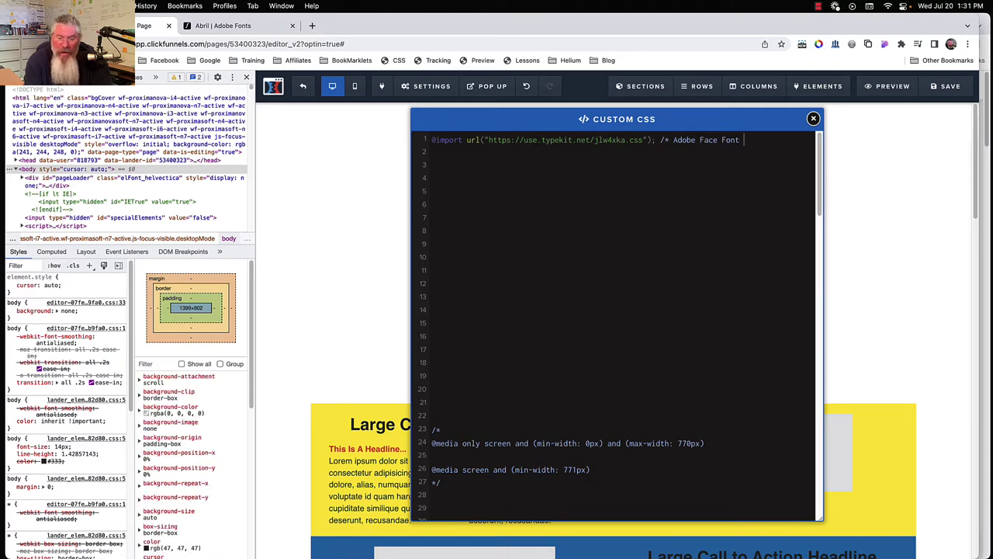
type(" *")
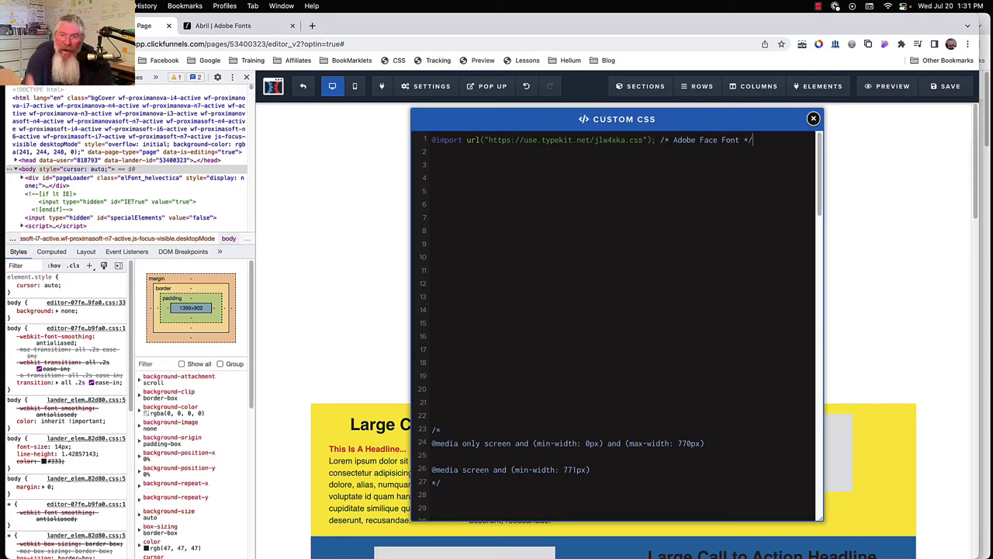
type("/")
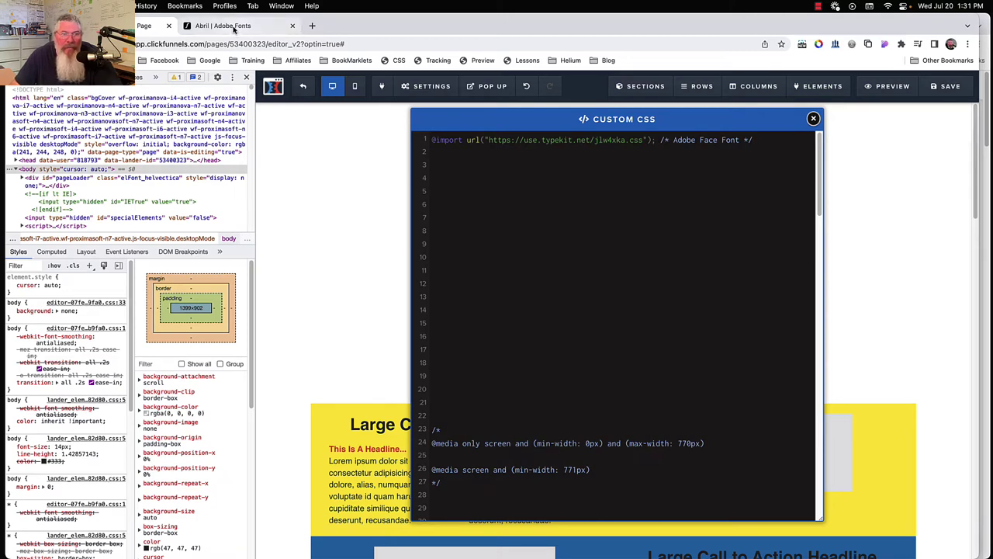
Copy the Abril Fatface Regular font CSS from the Adobe Fonts project.
left_click(233, 29)
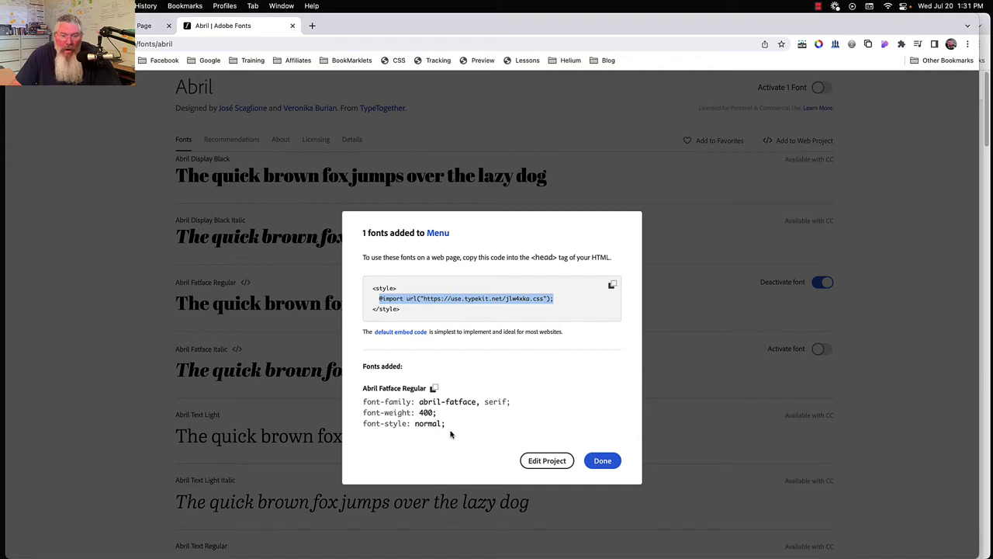
left_click(435, 389)
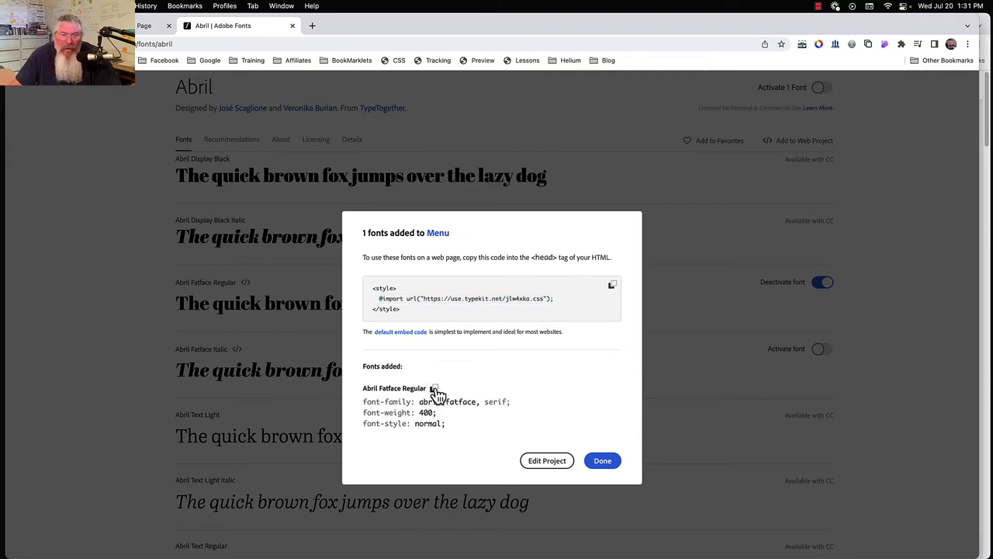
left_click(155, 26)
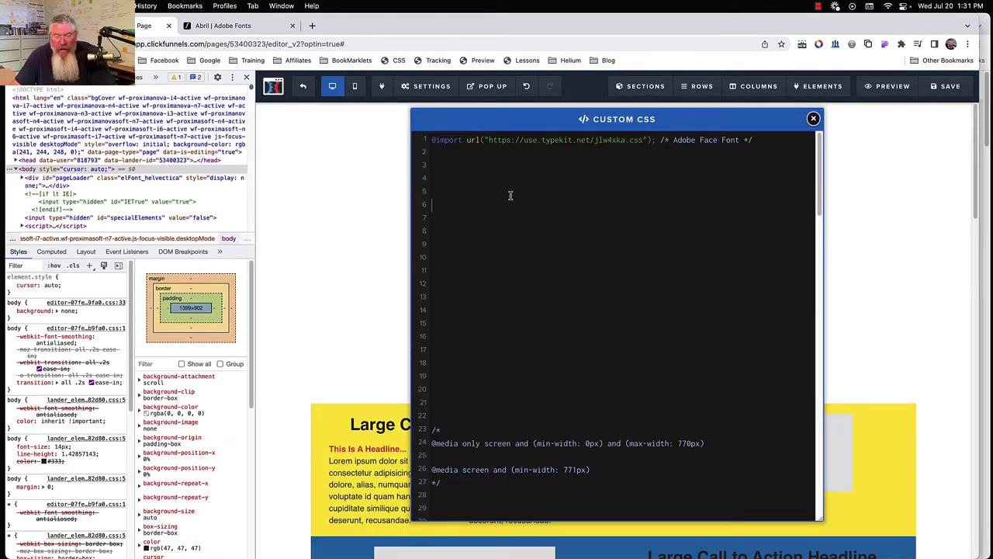
Paste the abril-fatface, 400 weight, normal style declarations, then move the CSS editor down.
key("super+v")
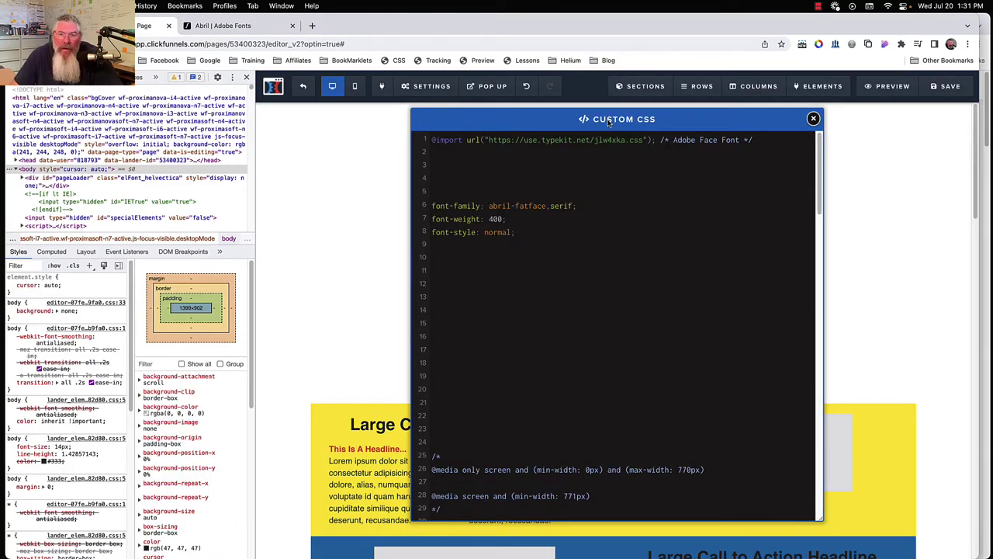
left_click_drag(609, 121, 614, 277)
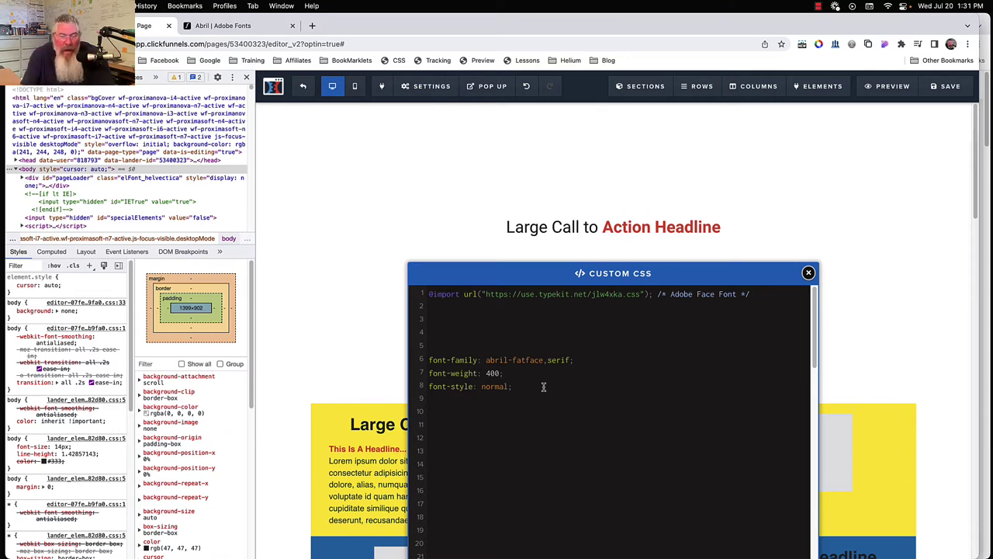
Copy the headline's ID selector #tmp_headline1-93614 and paste it above the font declarations.
left_click(723, 228)
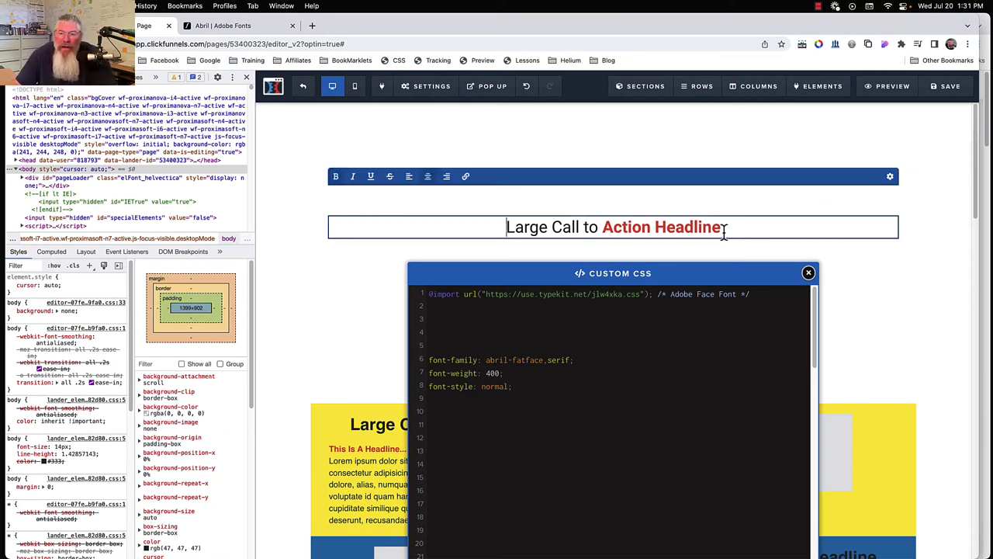
left_click(891, 178)
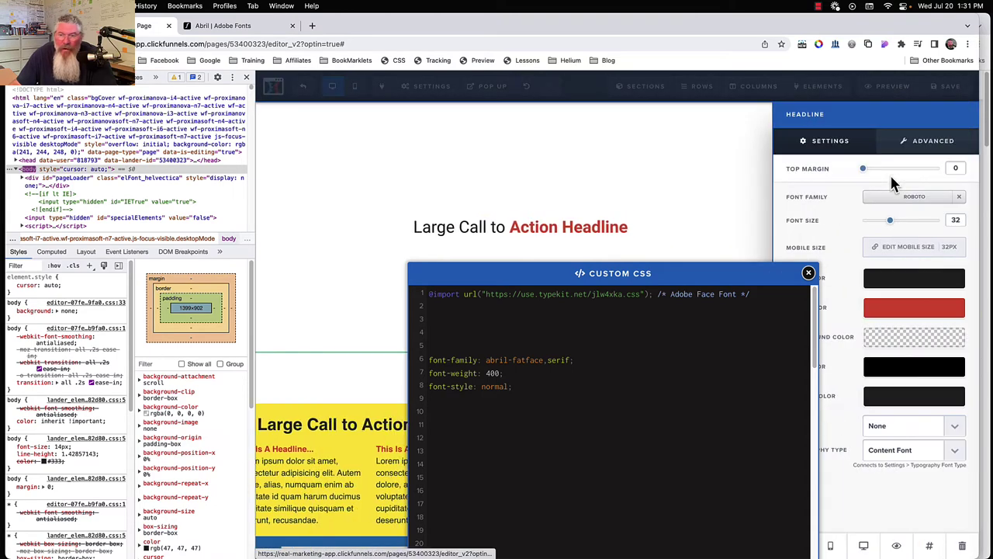
left_click(931, 546)
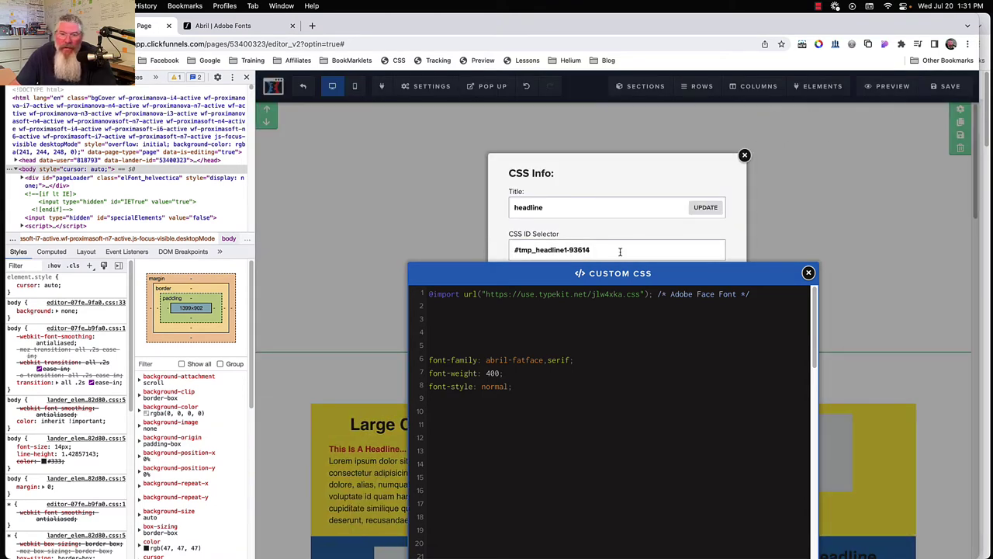
left_click_drag(620, 252, 513, 250)
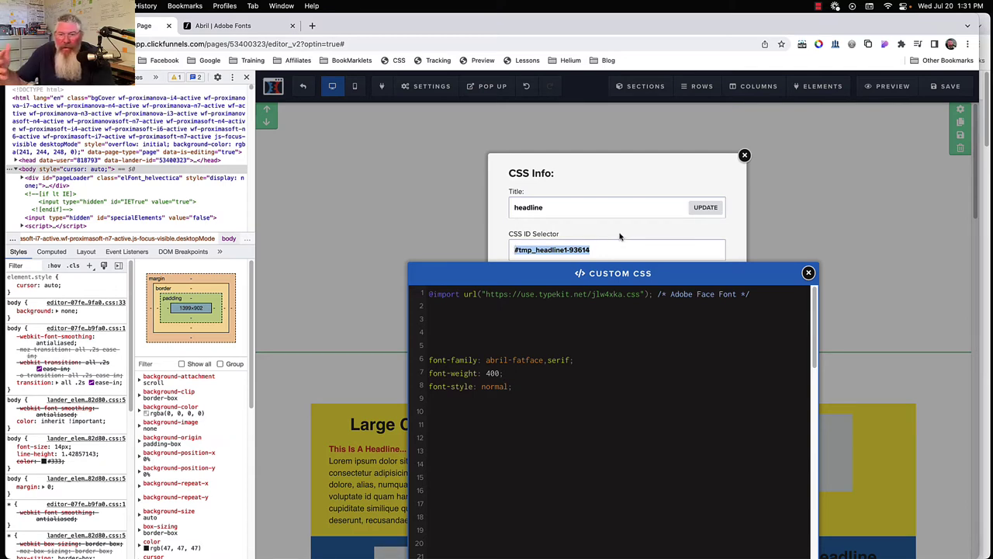
left_click(745, 156)
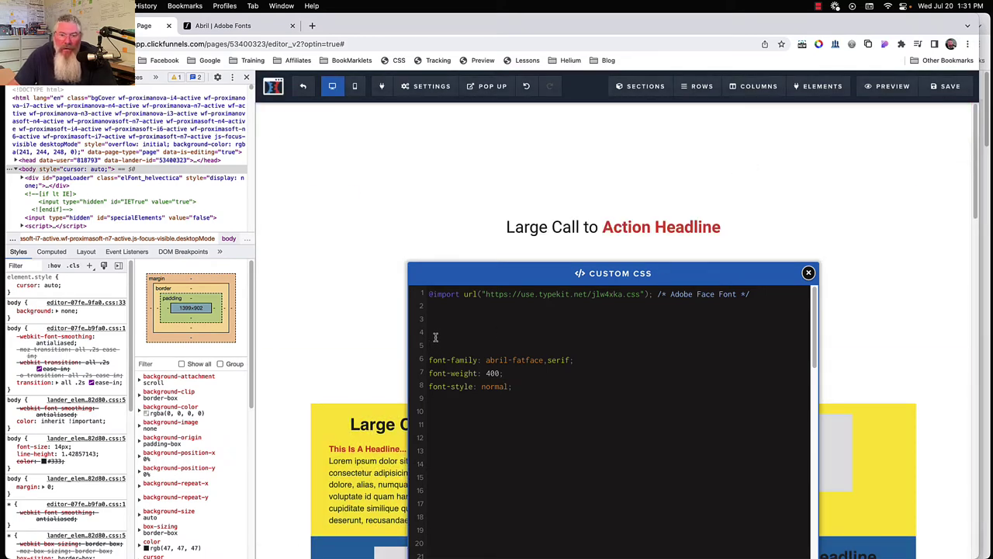
key("super+v")
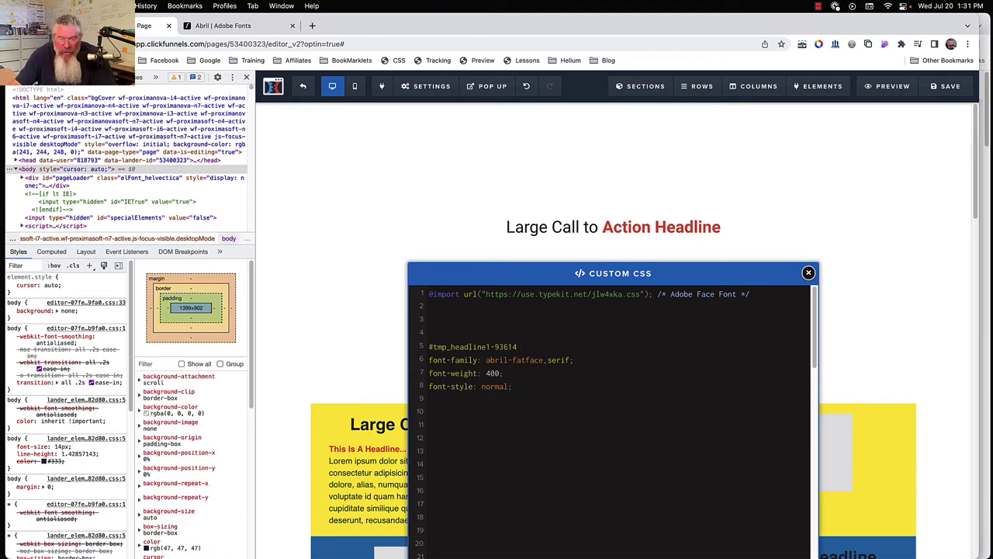
Add braces to the rule and Tab-indent the font-family, font-weight and font-style lines.
type("{")
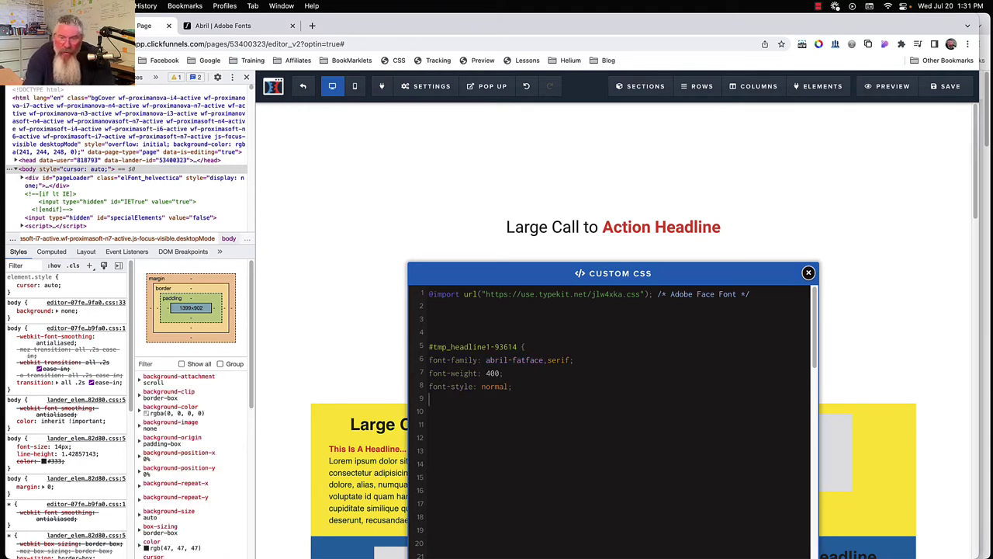
type("}")
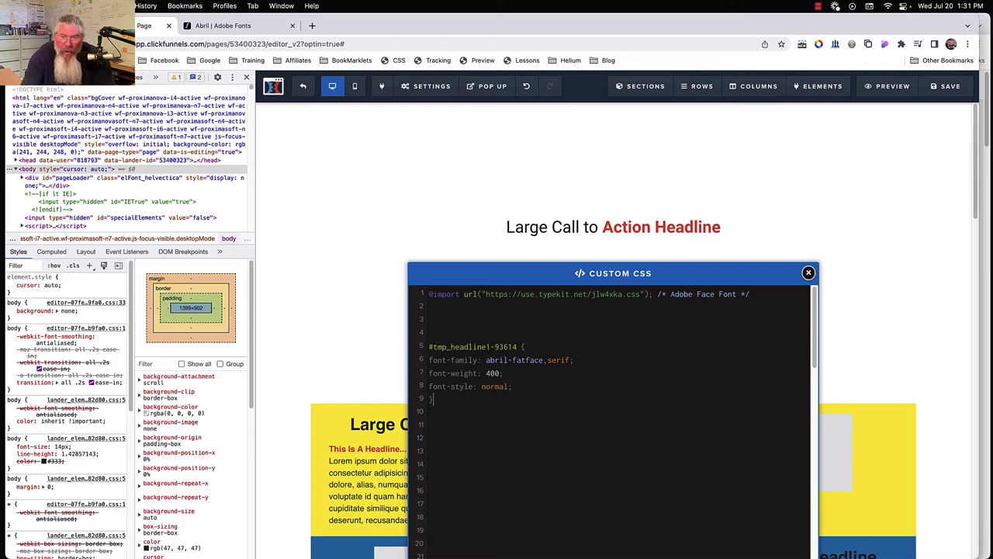
left_click(427, 360)
key("Tab")
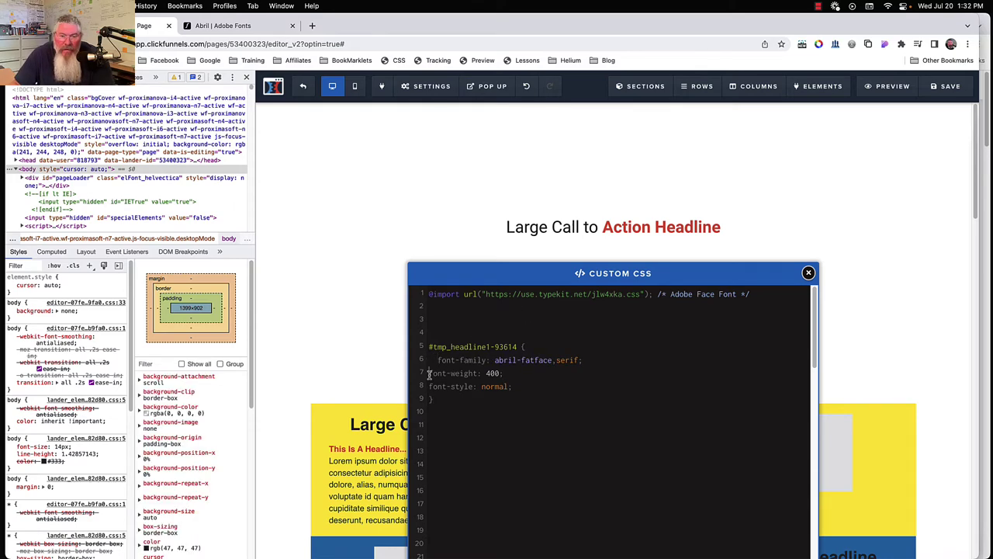
left_click(427, 373)
key("Tab")
left_click(429, 386)
key("Tab")
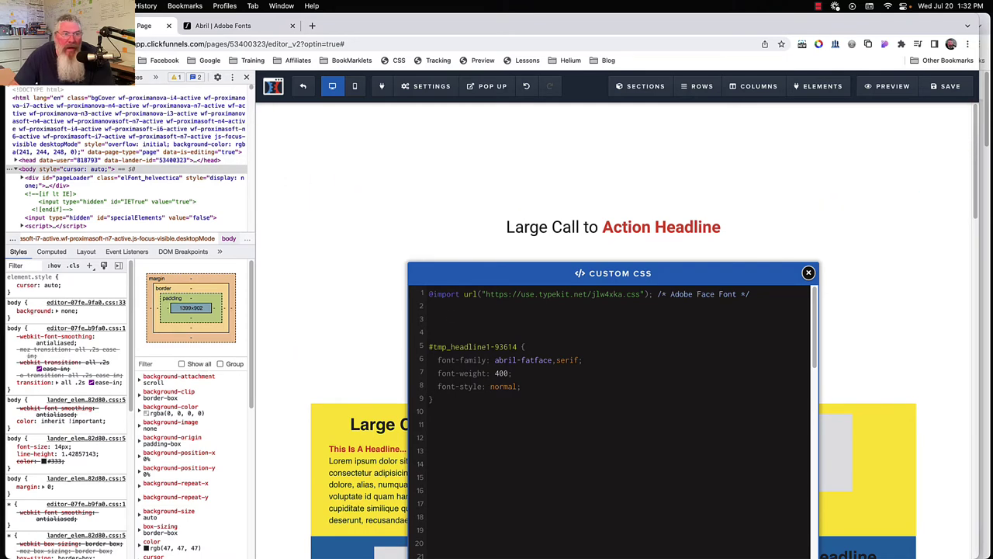
key("super+shift+c")
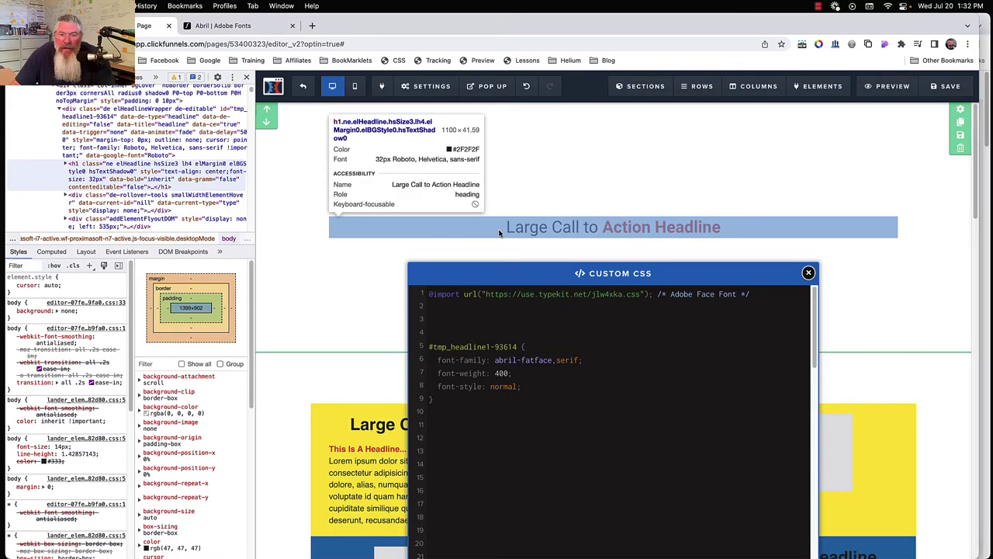
Inspect the tmp_headline1-93614 wrapper div and review its inline Roboto !important font style.
left_click(502, 231)
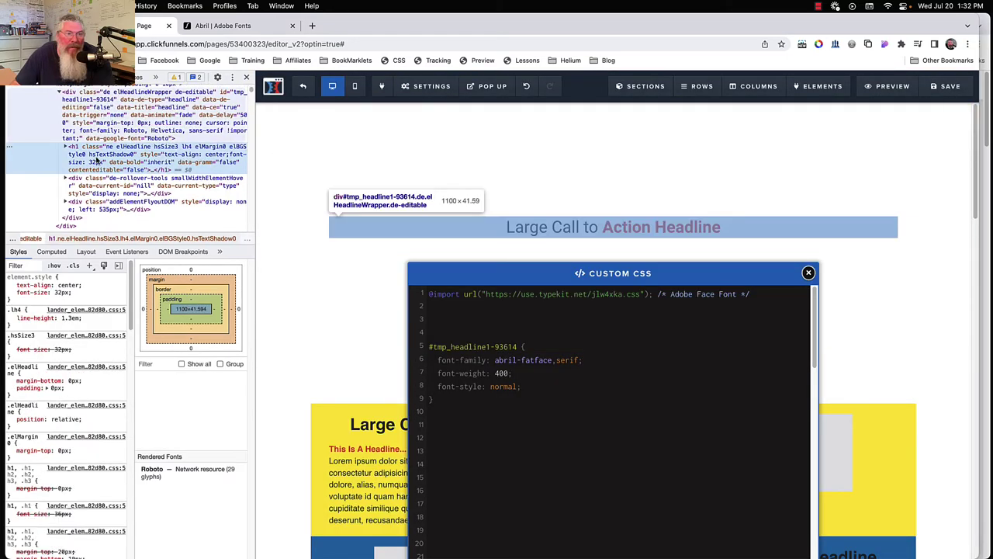
left_click(91, 114)
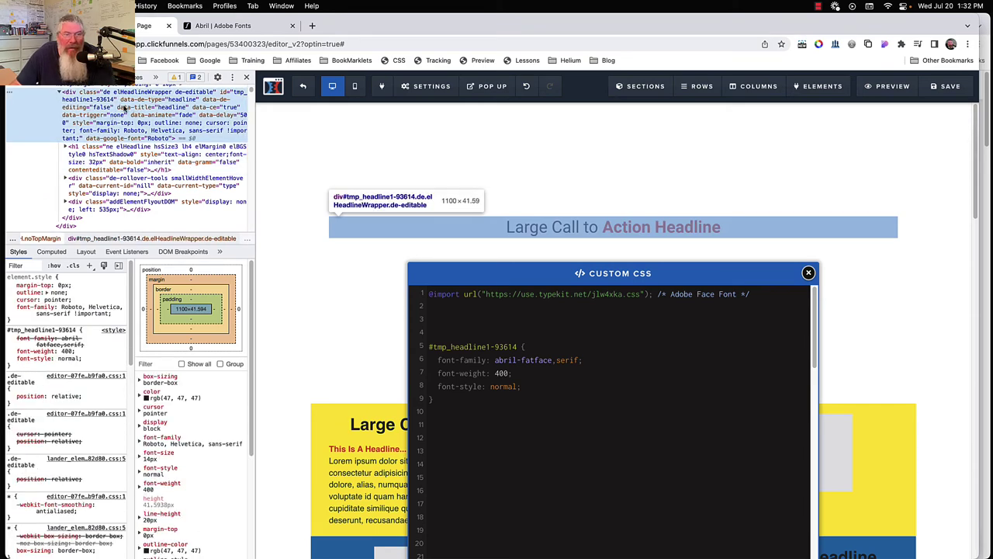
double_click(99, 103)
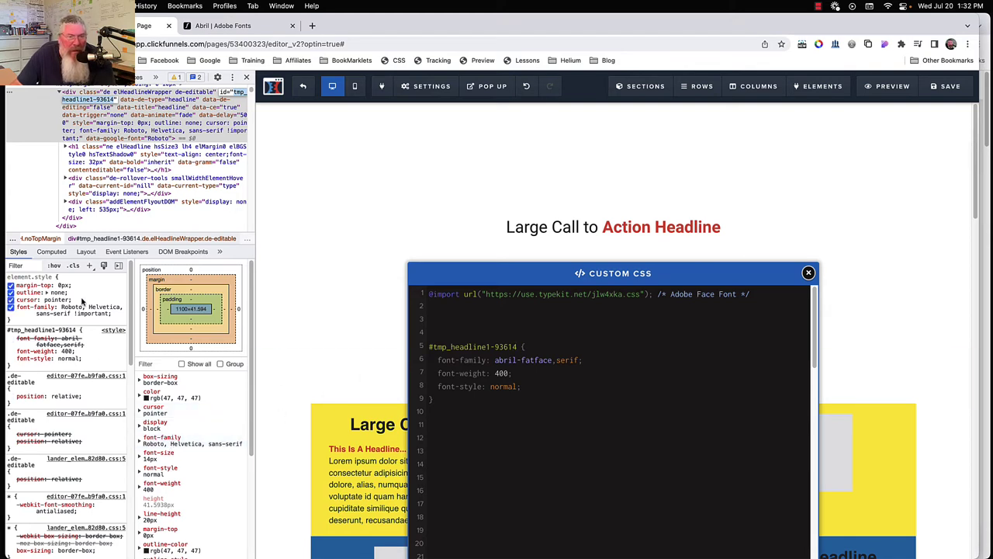
scroll(82, 301, "down", 6)
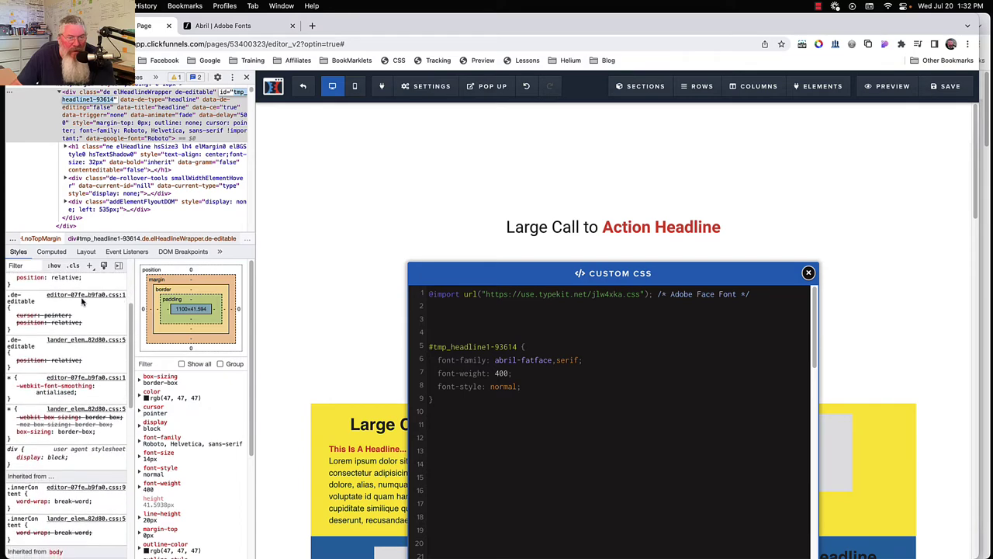
scroll(82, 301, "down", 5)
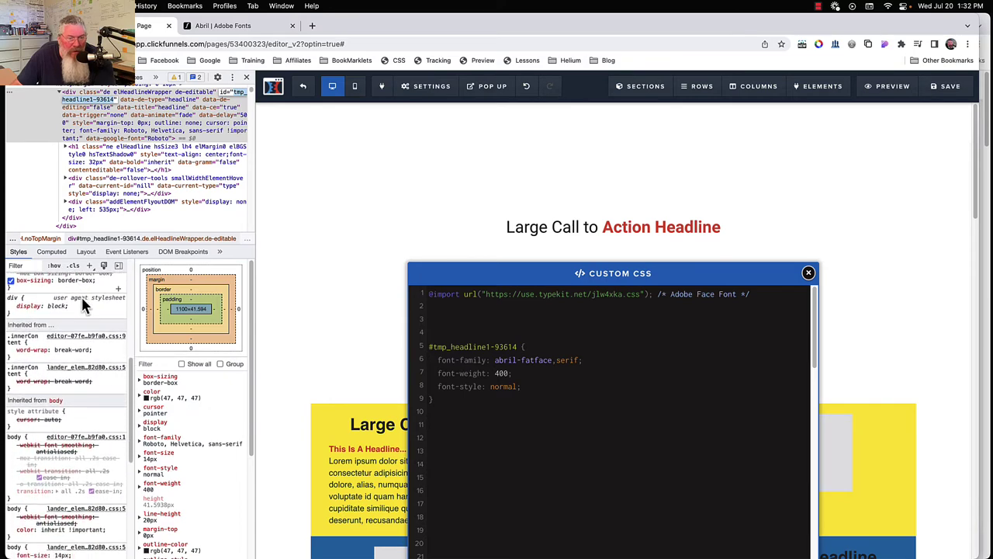
scroll(81, 299, "up", 8)
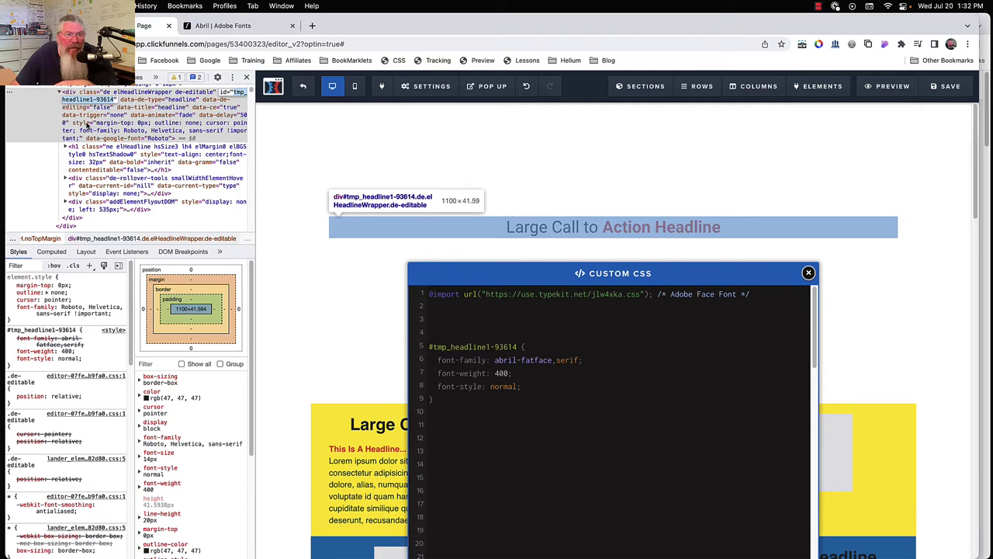
double_click(85, 126)
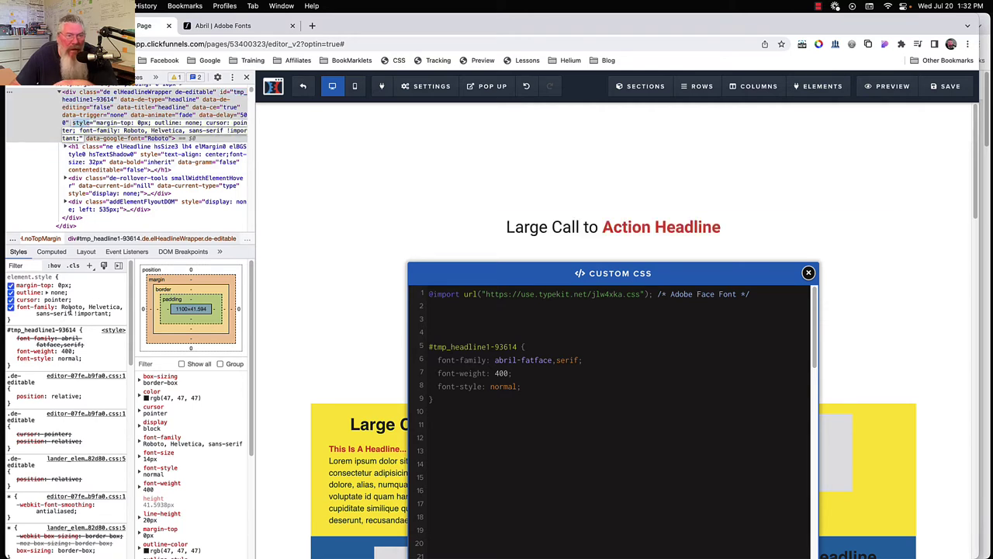
Append !important after 'serif' in the abril-fatface font-family declaration.
left_click(581, 360)
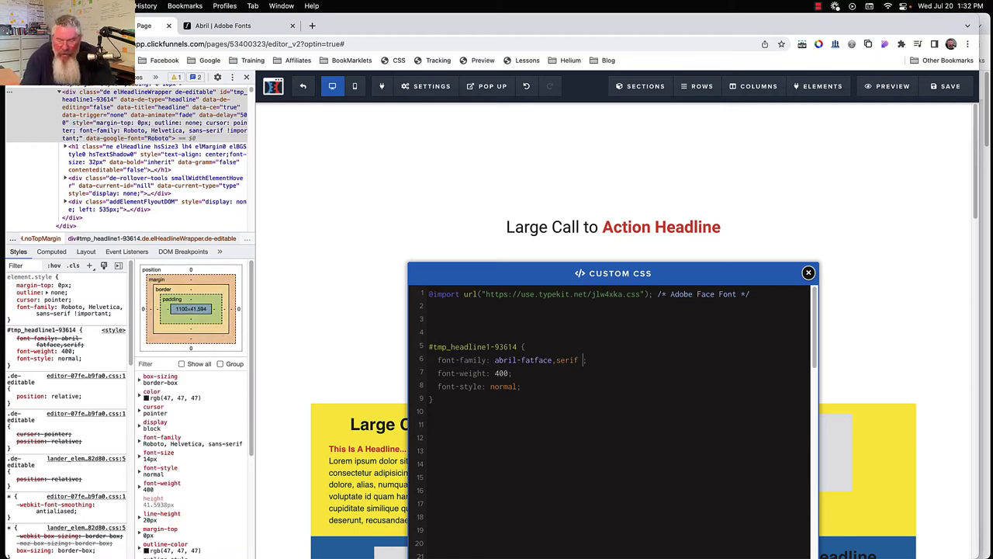
type("!import")
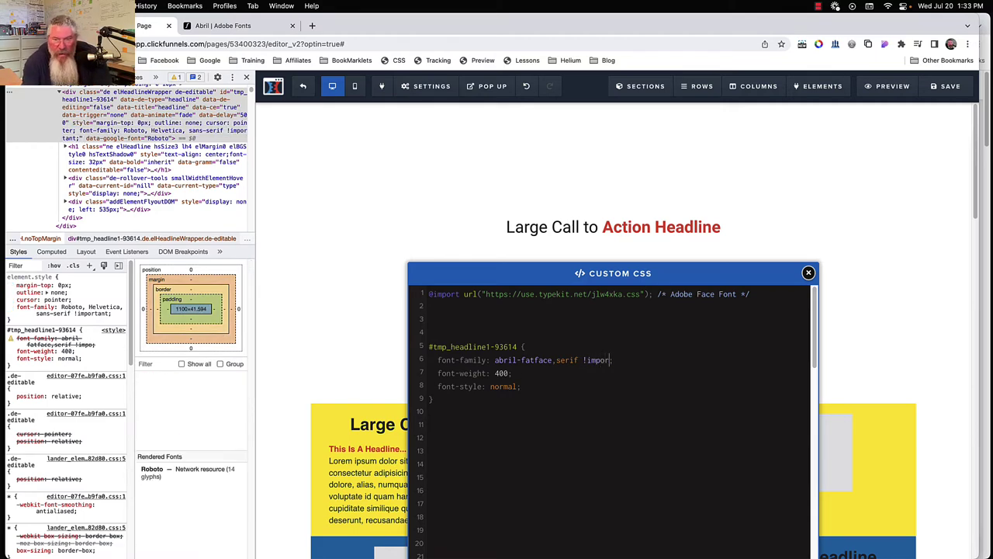
type("ant")
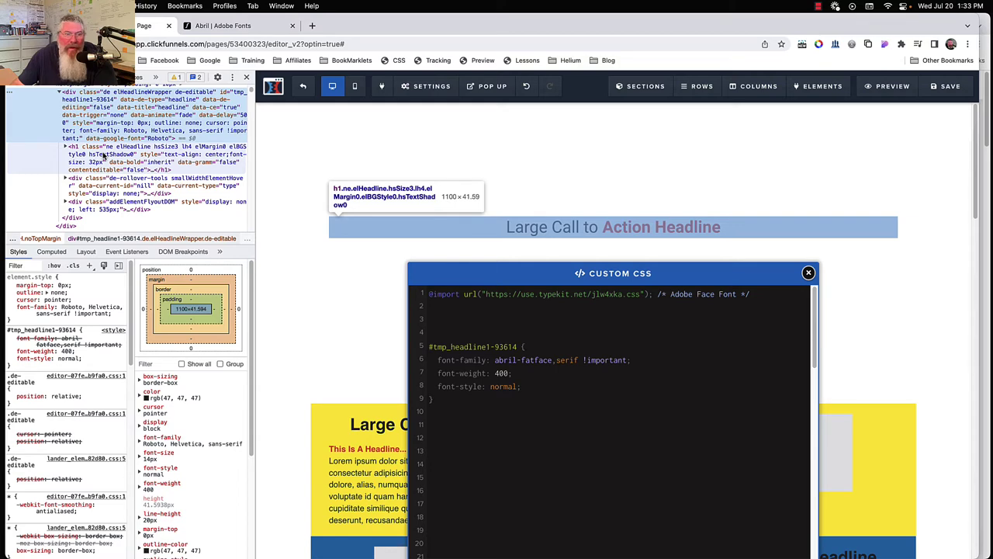
Select the headline's h1 node in DevTools and review the font rules in its Styles pane.
left_click(103, 155)
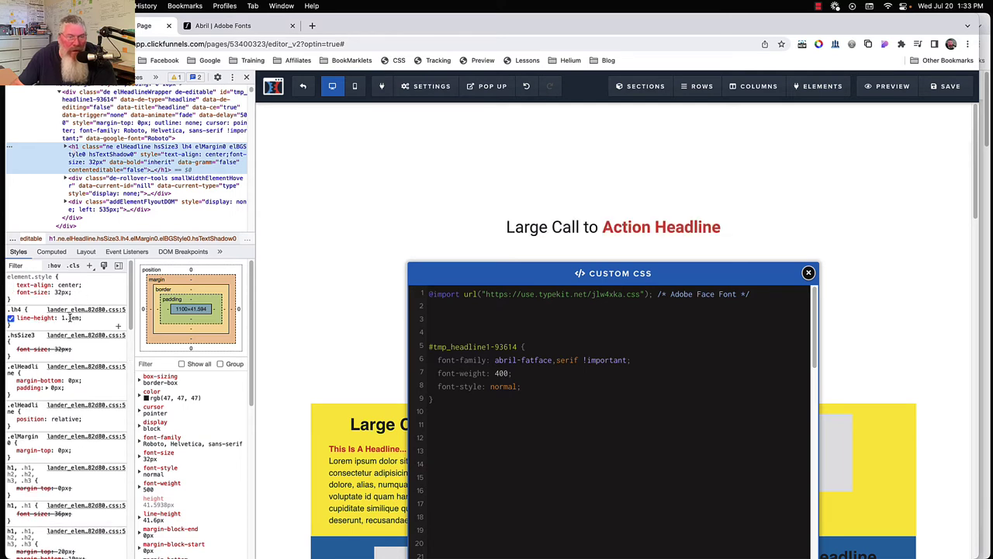
scroll(70, 316, "down", 5)
scroll(69, 317, "down", 2)
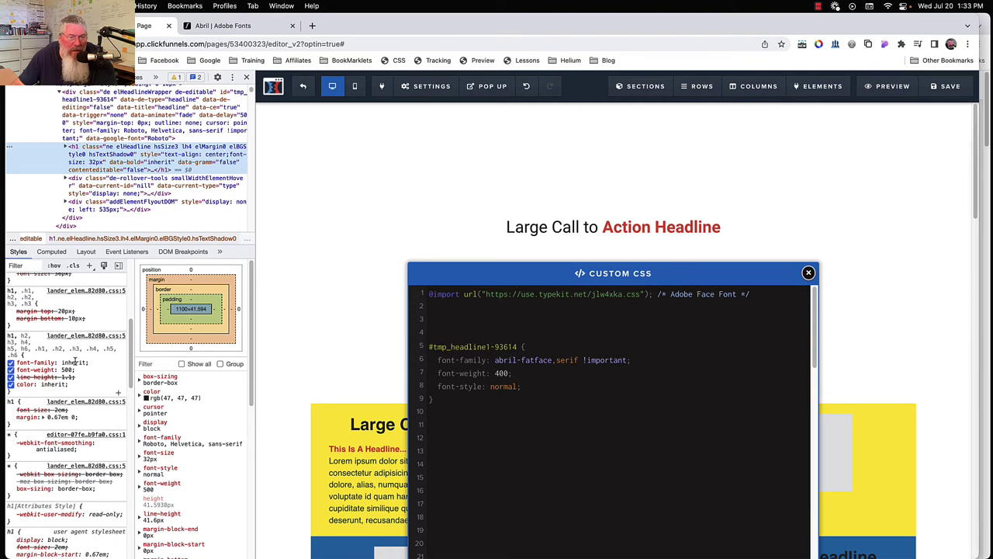
scroll(77, 388, "up", 7)
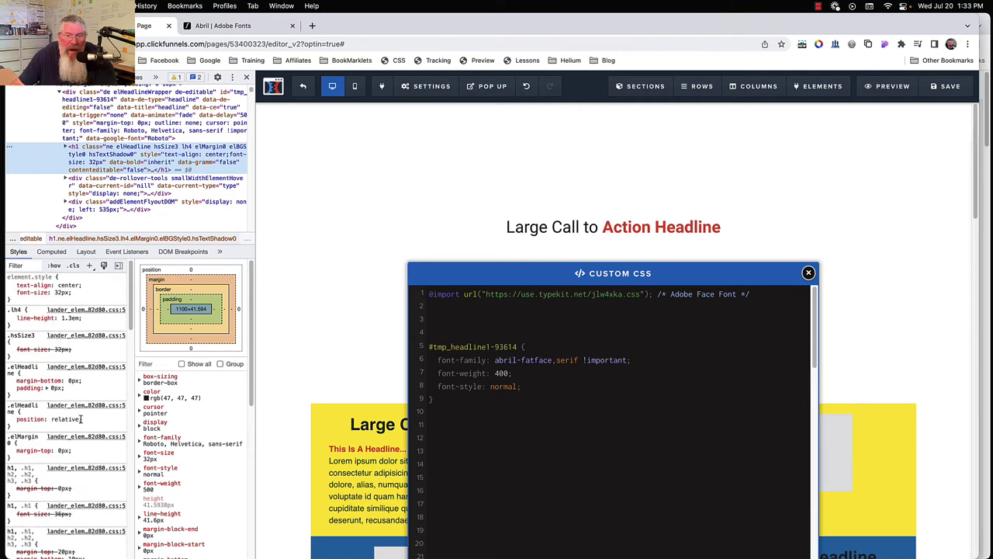
left_click(78, 152)
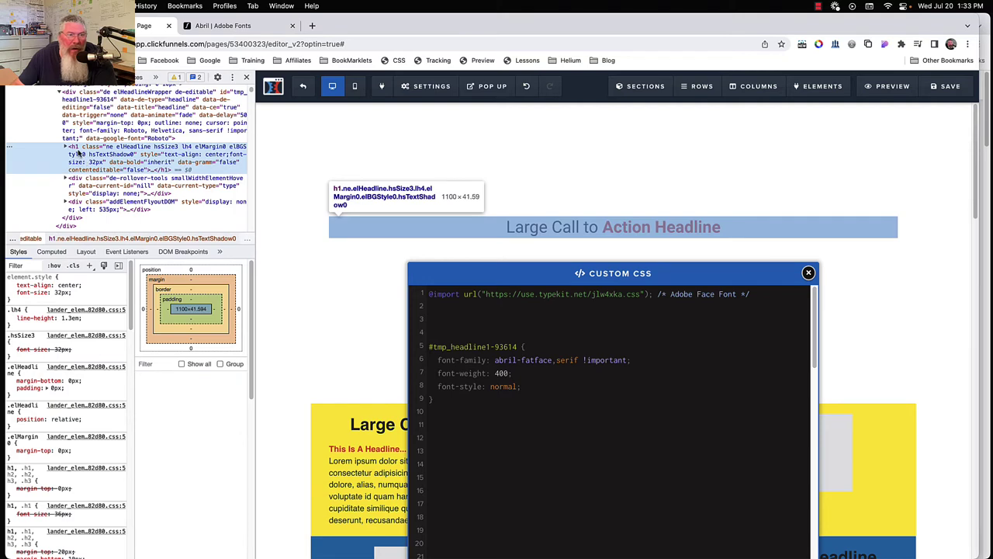
Change the selector to '#tmp_headline1-93614 h1' and remove !important from font-family.
left_click(521, 347)
type("h1")
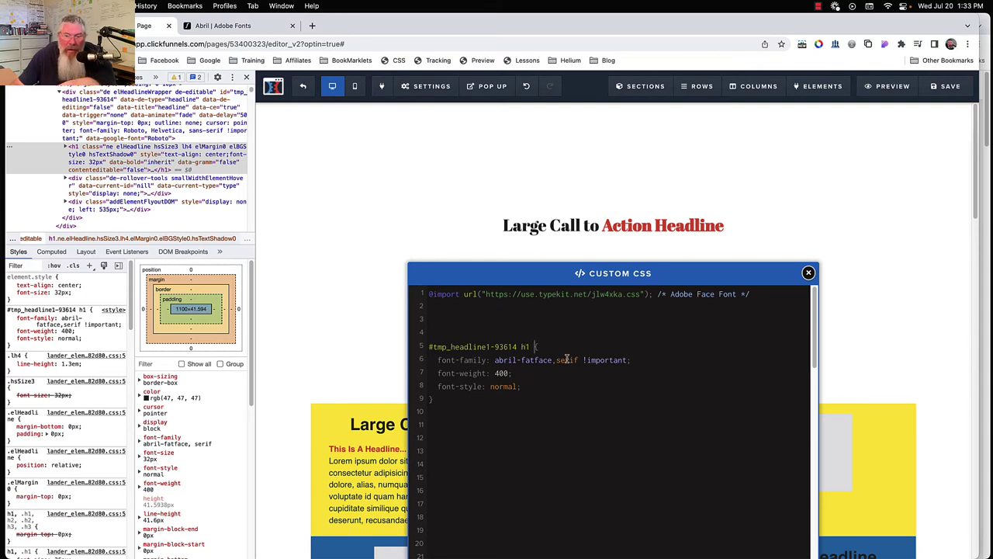
left_click_drag(582, 360, 625, 361)
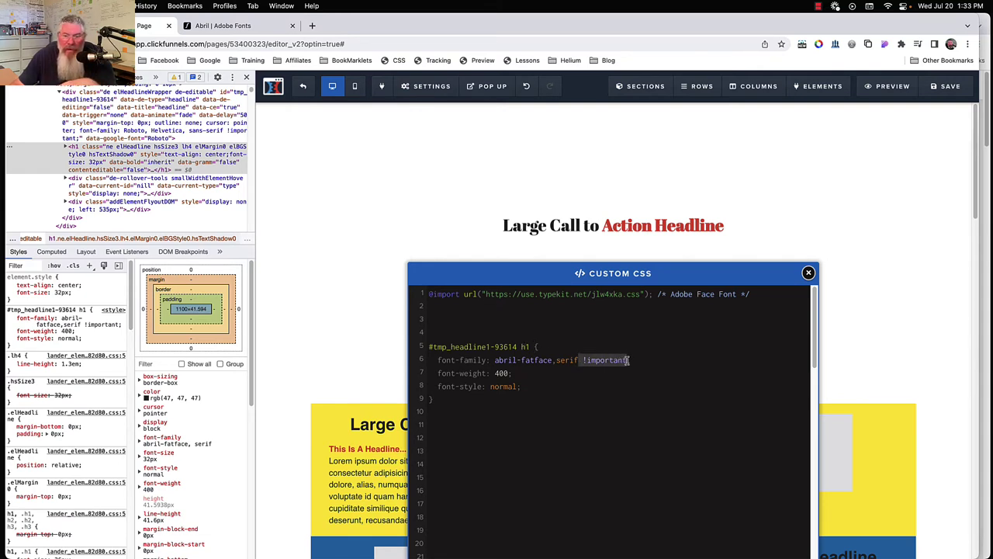
key("BackSpace")
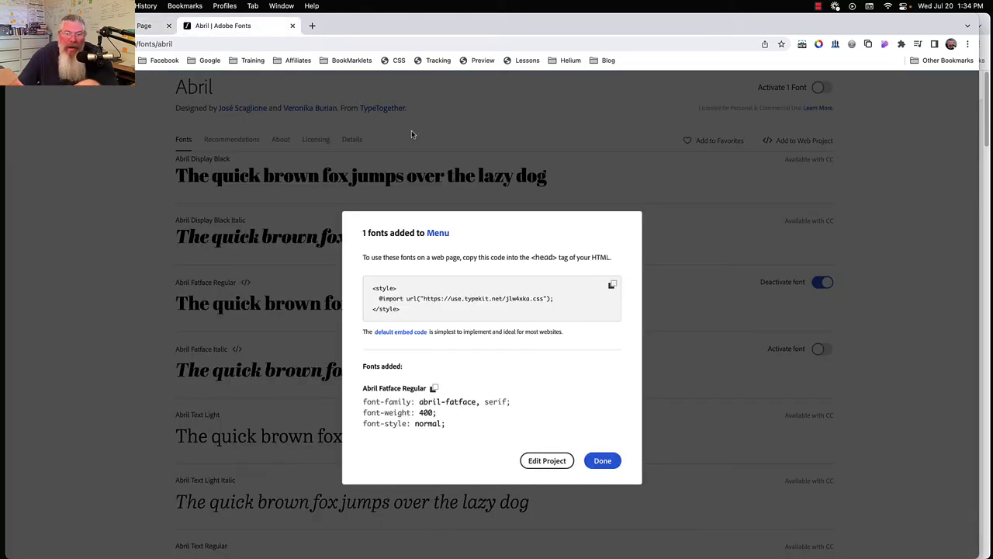
left_click(222, 25)
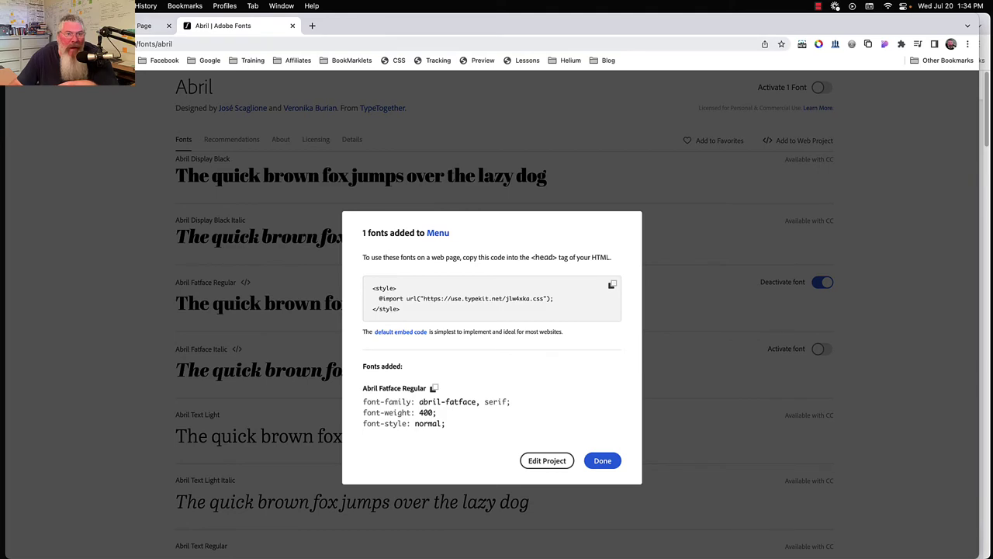
left_click(155, 26)
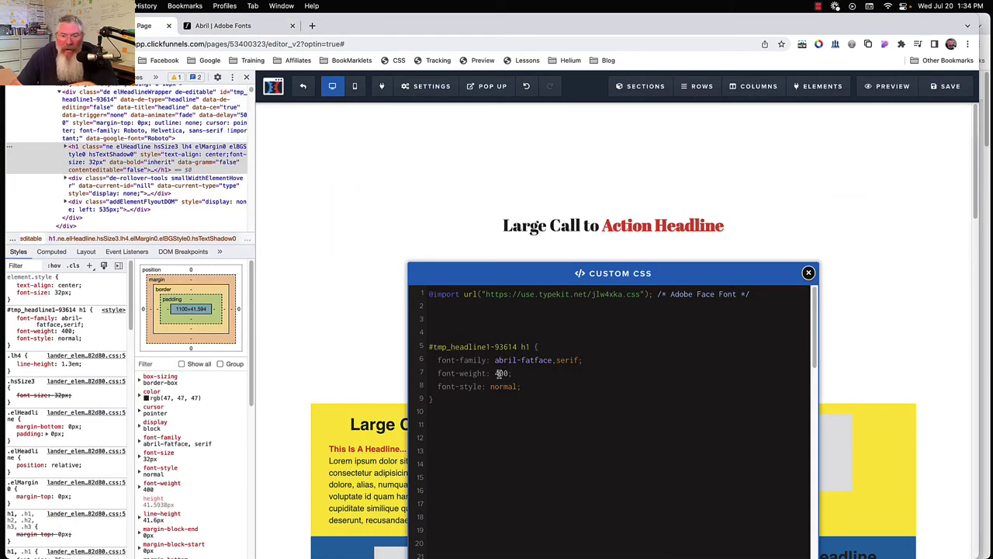
left_click(494, 373)
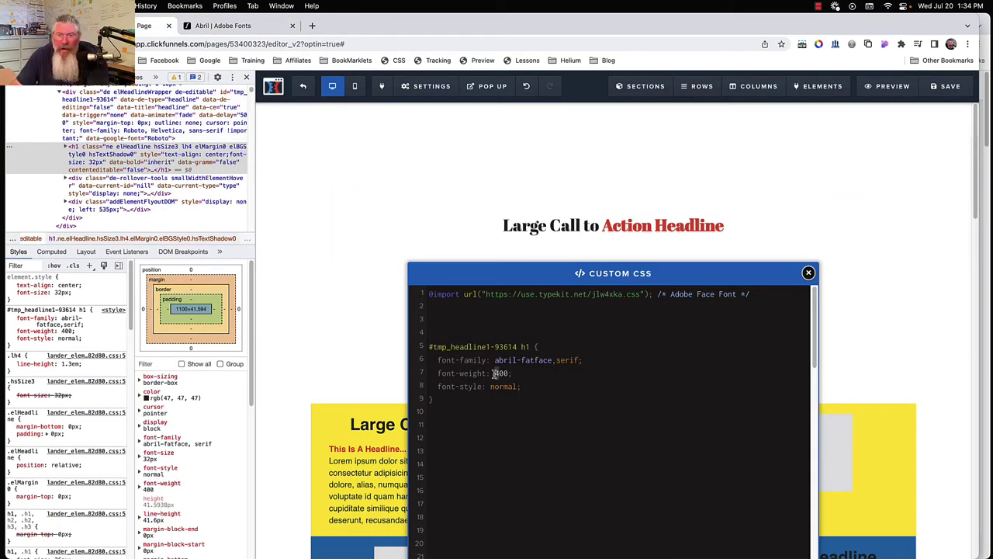
key("Delete")
type("9")
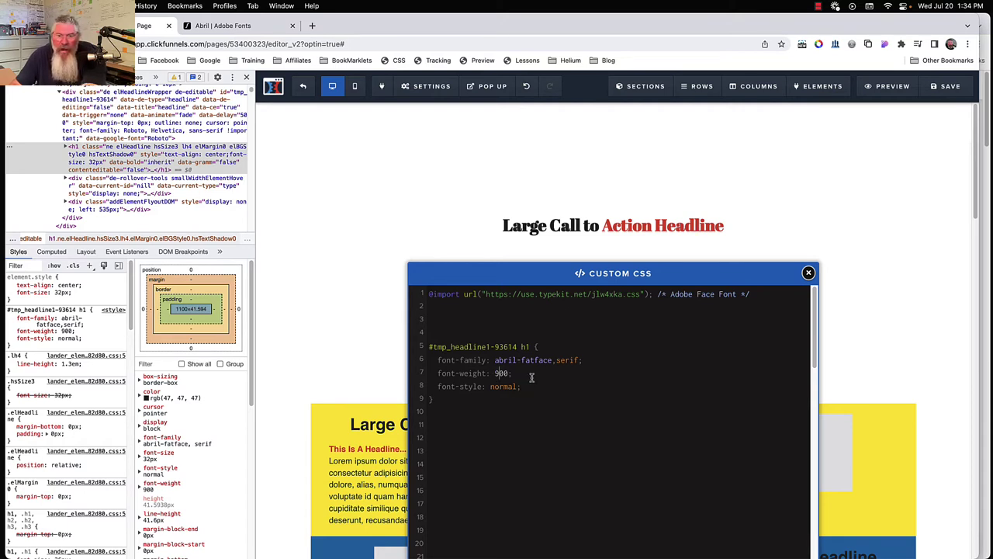
key("BackSpace")
type("1")
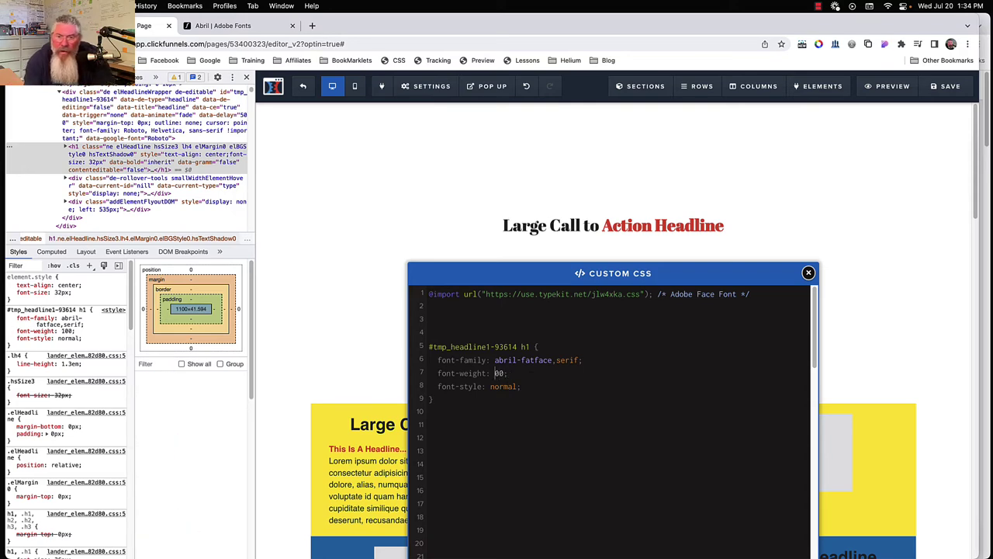
key("BackSpace")
type("4")
key("BackSpace")
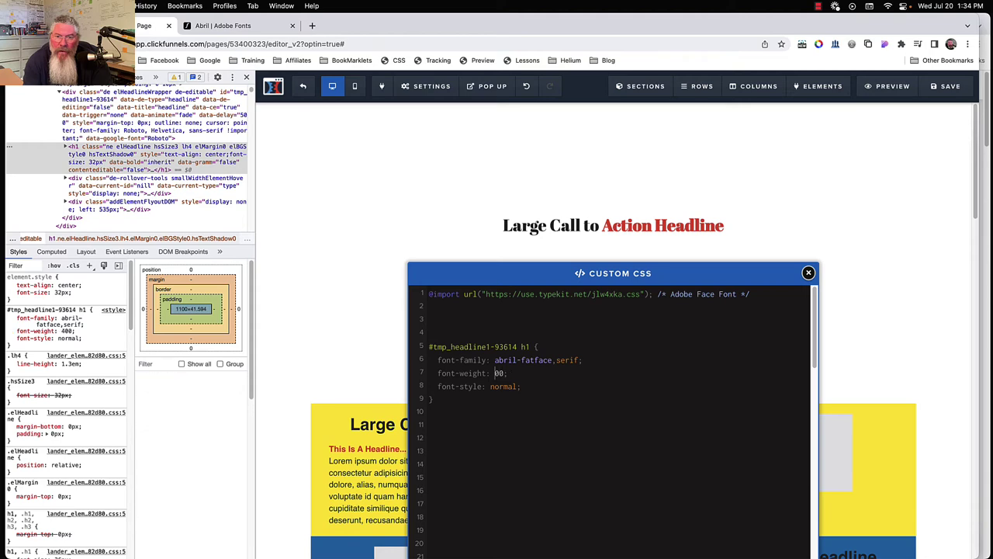
type("6")
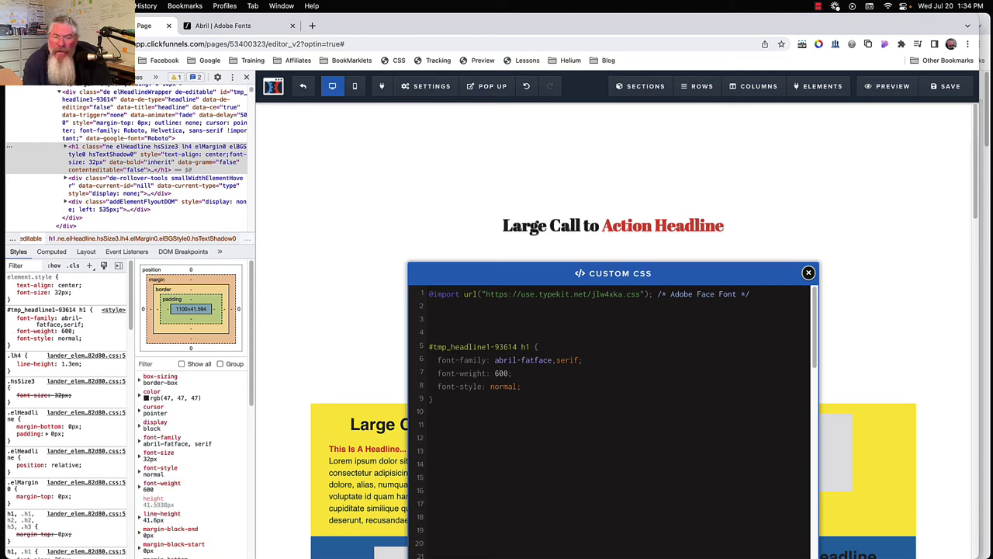
key("BackSpace")
type("8")
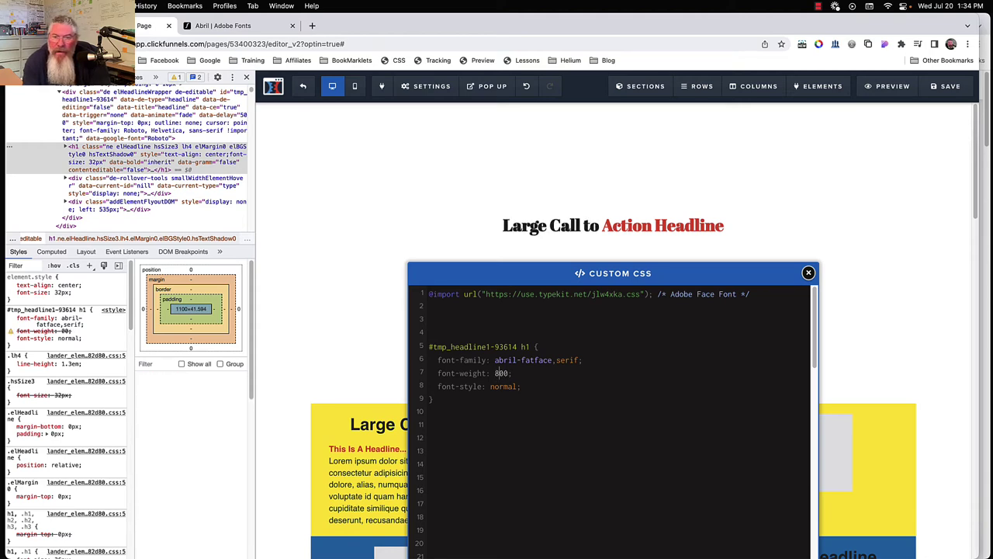
key("BackSpace")
type("9")
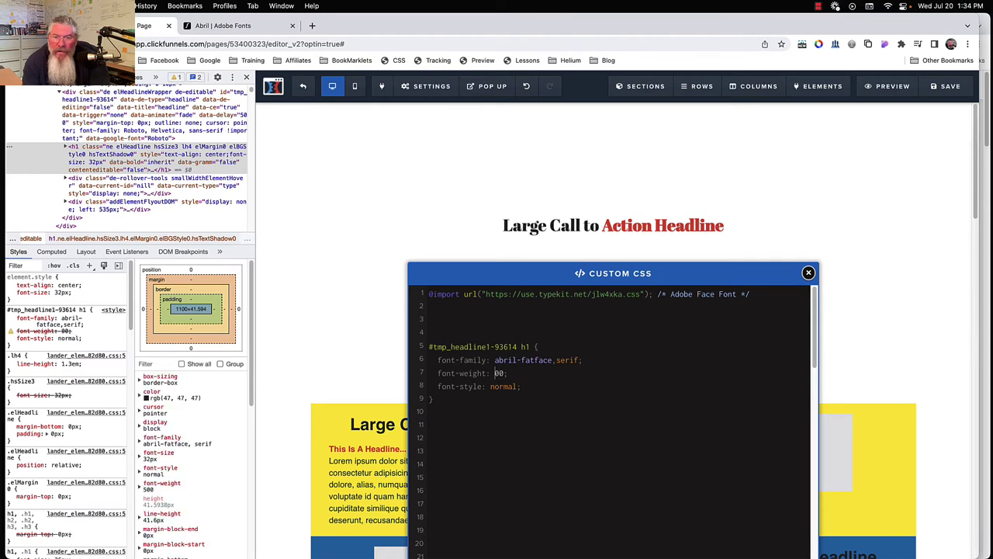
key("BackSpace")
type("4")
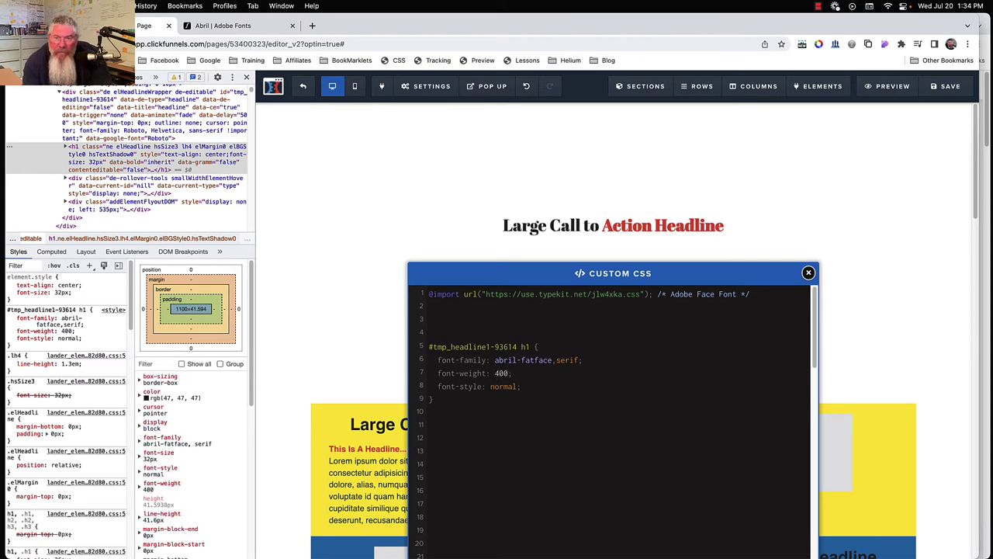
key("BackSpace")
type("5")
key("BackSpace")
type("6")
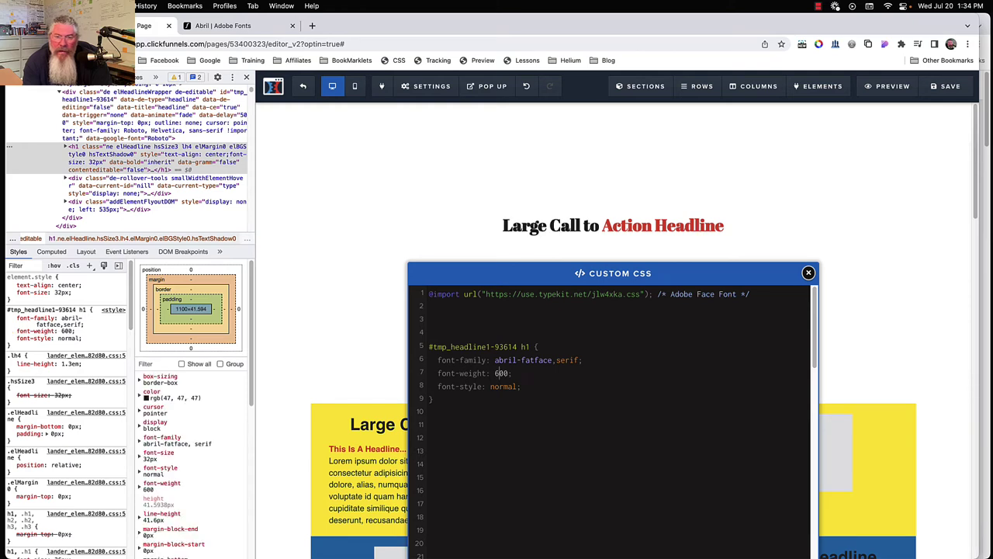
key("BackSpace")
type("5")
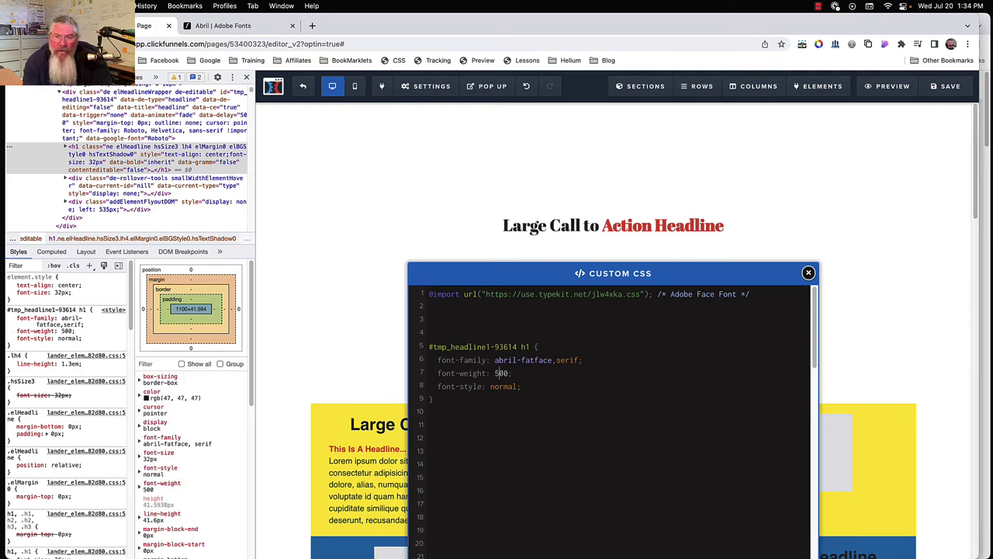
key("BackSpace")
type("4")
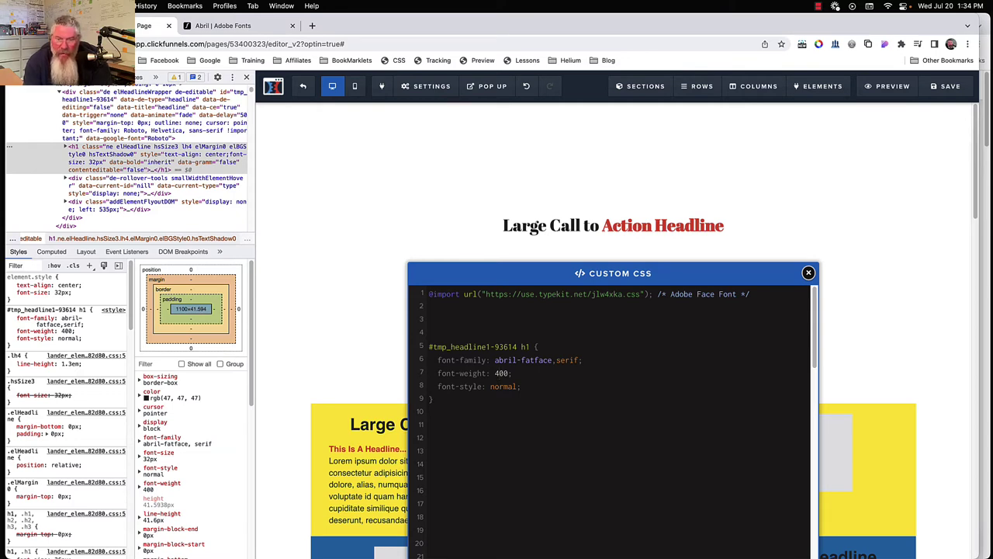
key("BackSpace")
type("6")
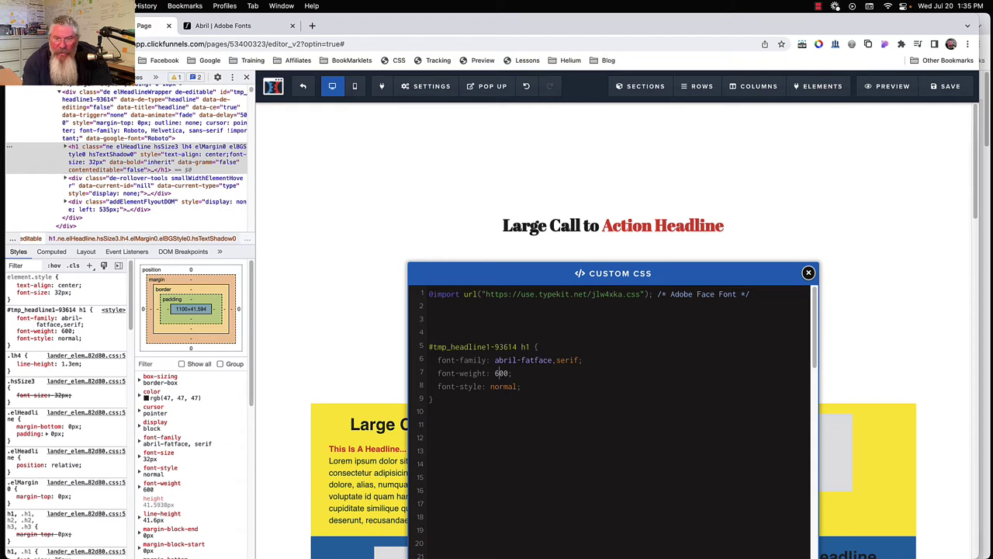
key("BackSpace")
type("4")
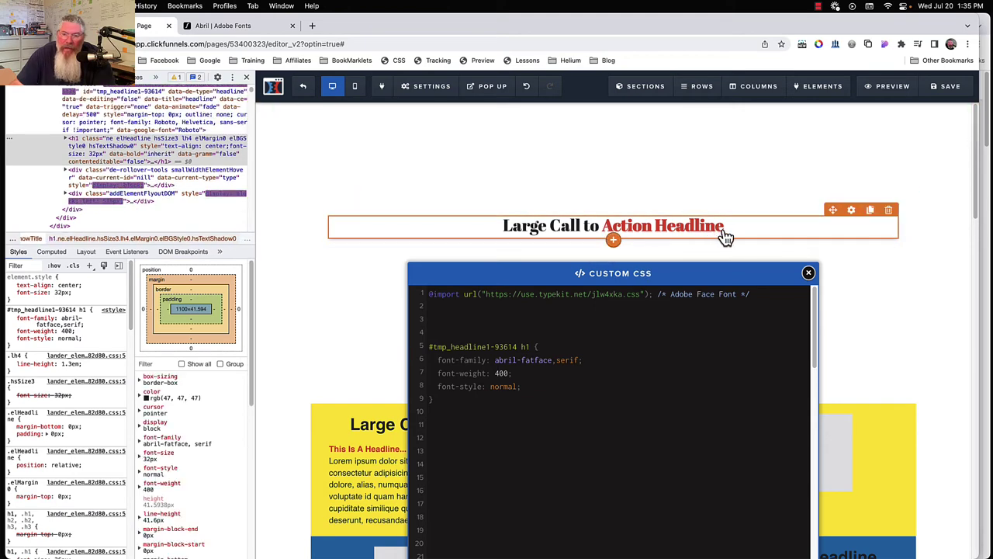
Inspect the bold Action Headline element and retarget the rule to '#tmp_headline1-93614 b'.
double_click(524, 347)
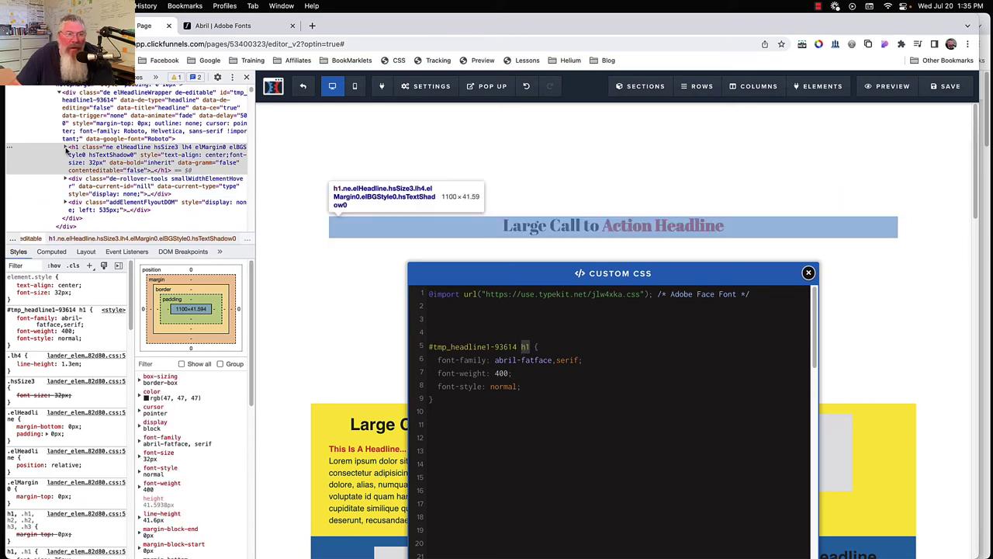
left_click(66, 148)
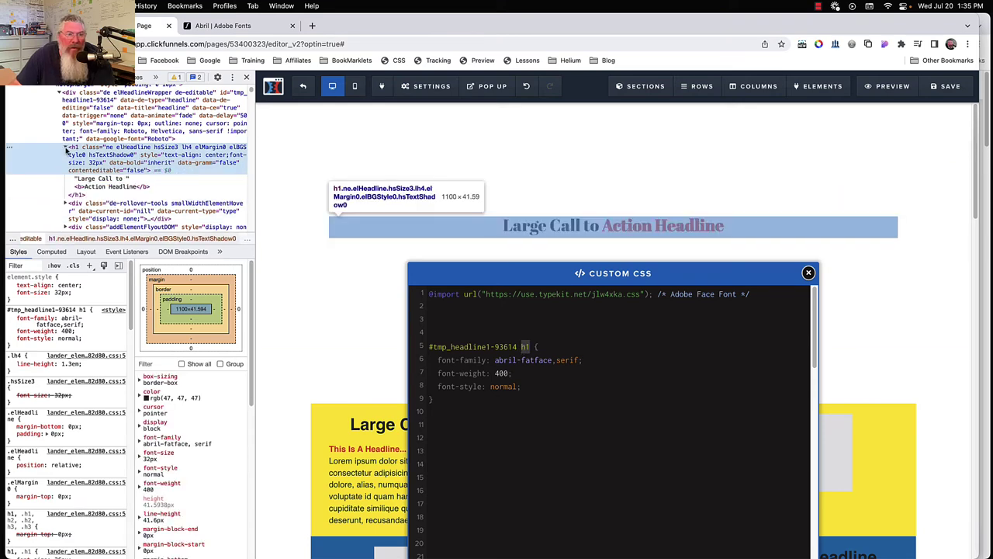
left_click(82, 188)
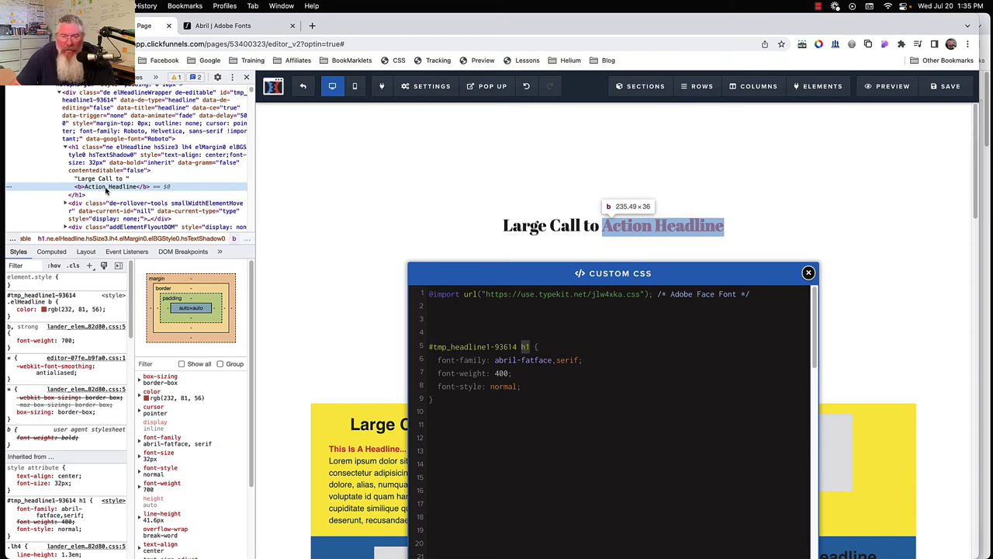
left_click(530, 349)
key("BackSpace")
key("BackSpace")
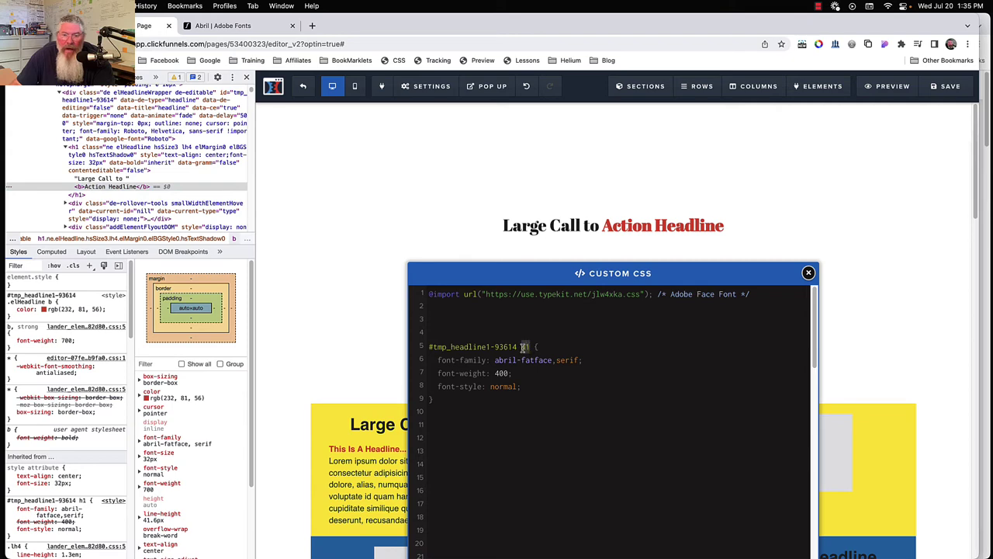
type("b")
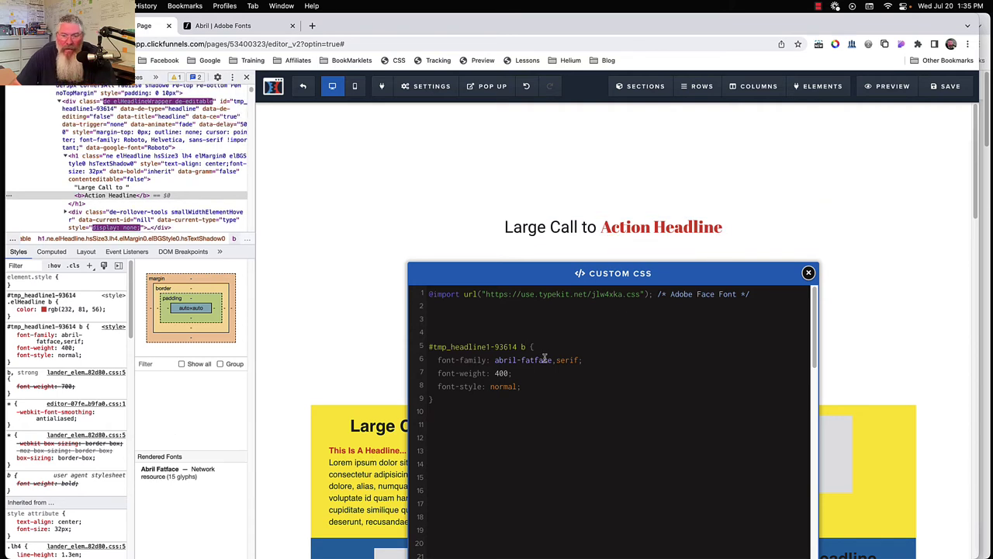
In the Abril Fatface custom CSS rule, change font-weight 400 to 600 and font-style normal to italic.
left_click(495, 374)
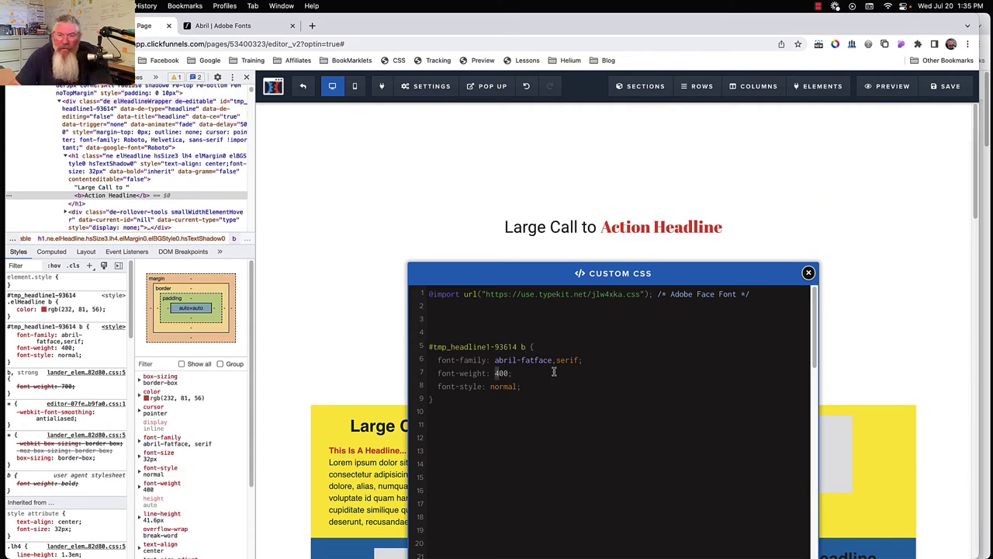
type("6")
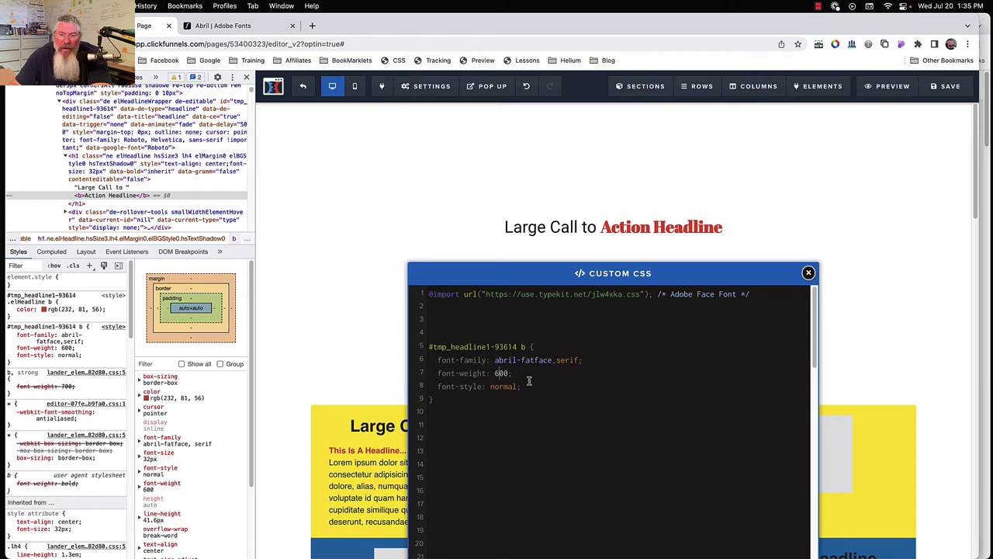
left_click_drag(489, 386, 517, 386)
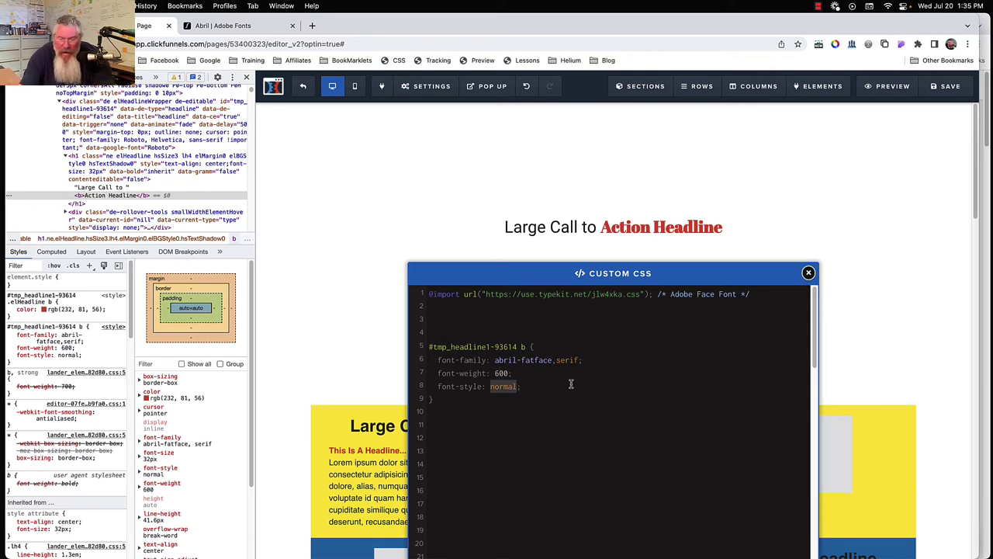
type("itali")
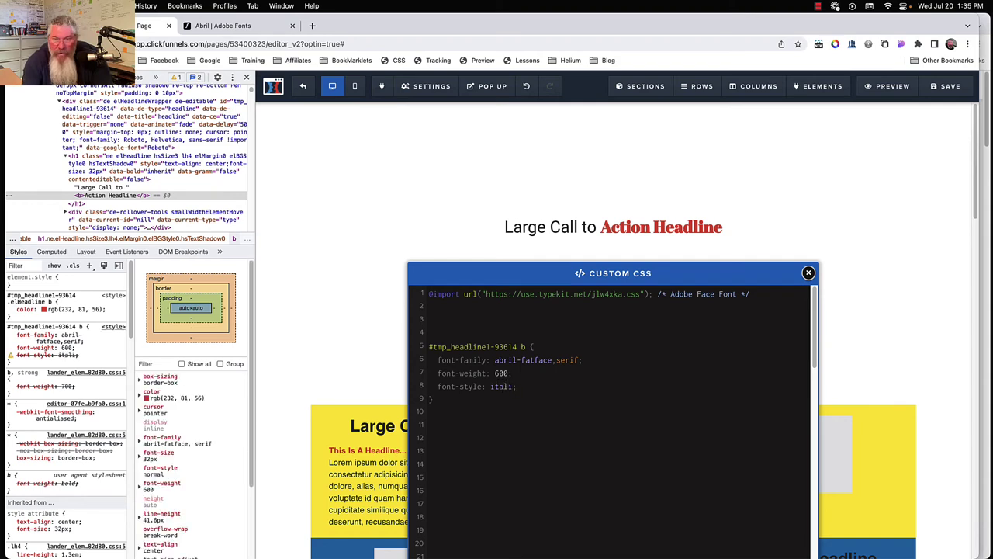
type("c")
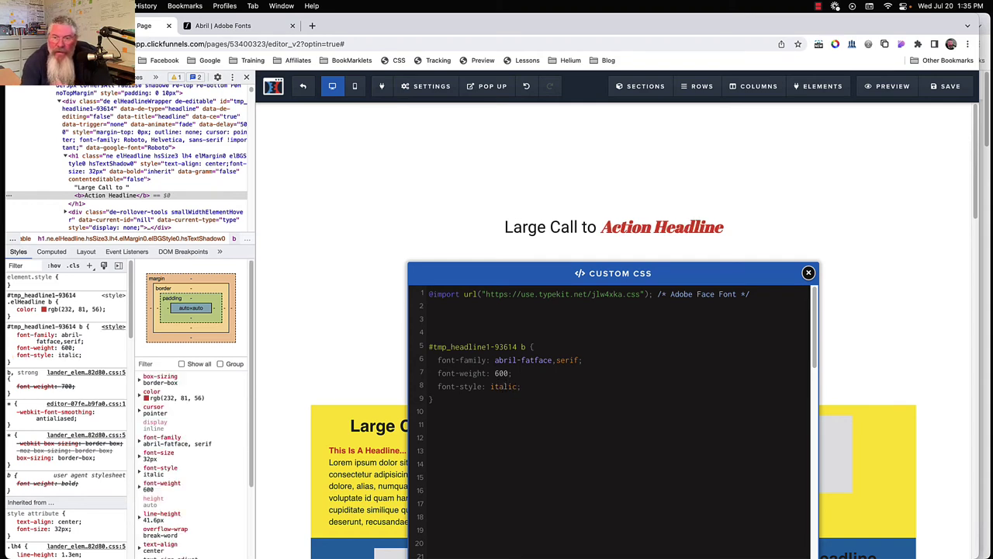